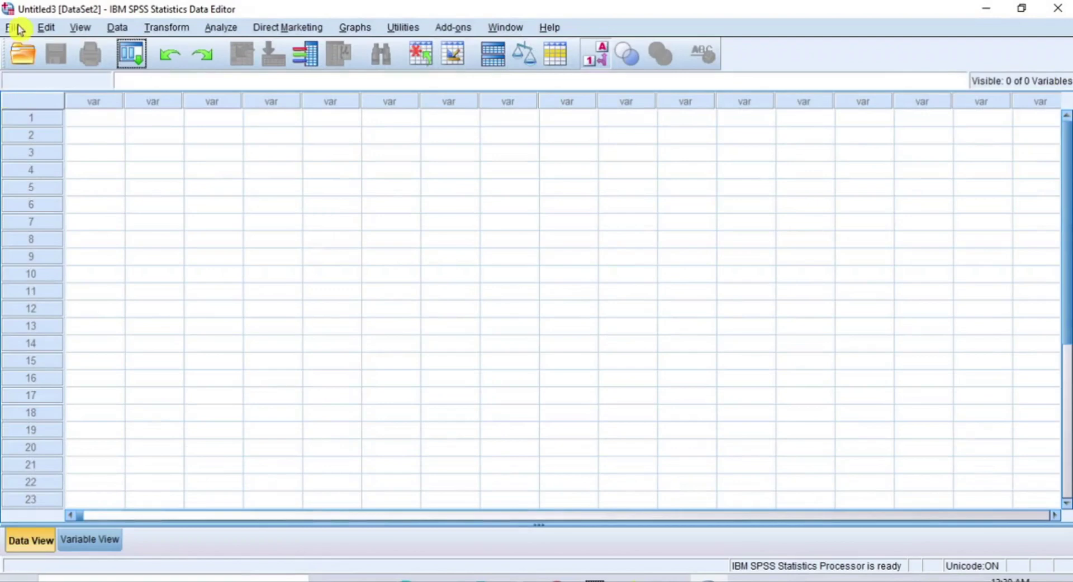
Step: Import the MyData.xlsx Excel workbook as a new dataset
left_click(19, 29)
mouse_move(36, 68)
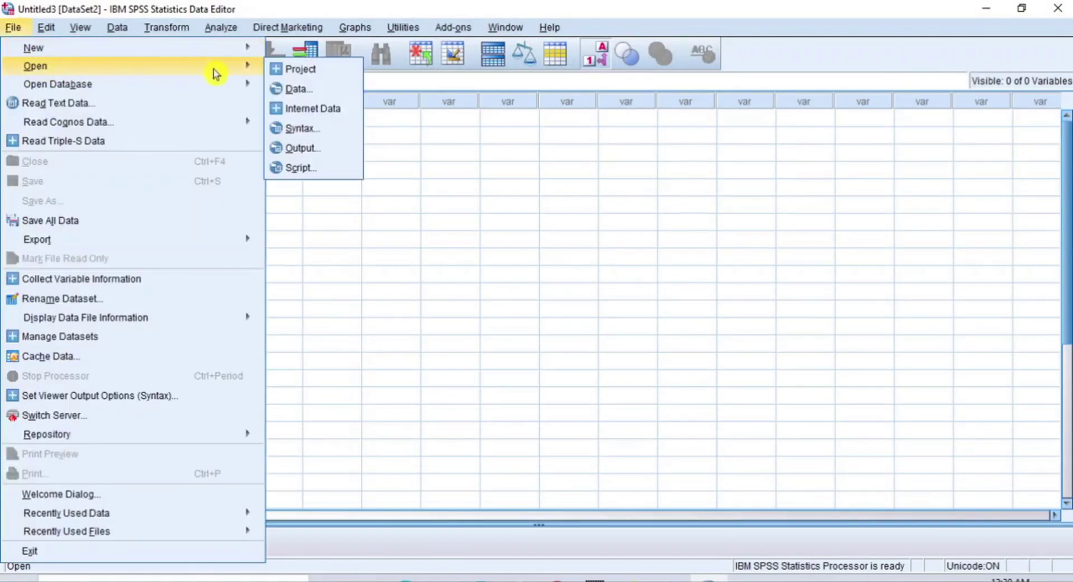
left_click(293, 89)
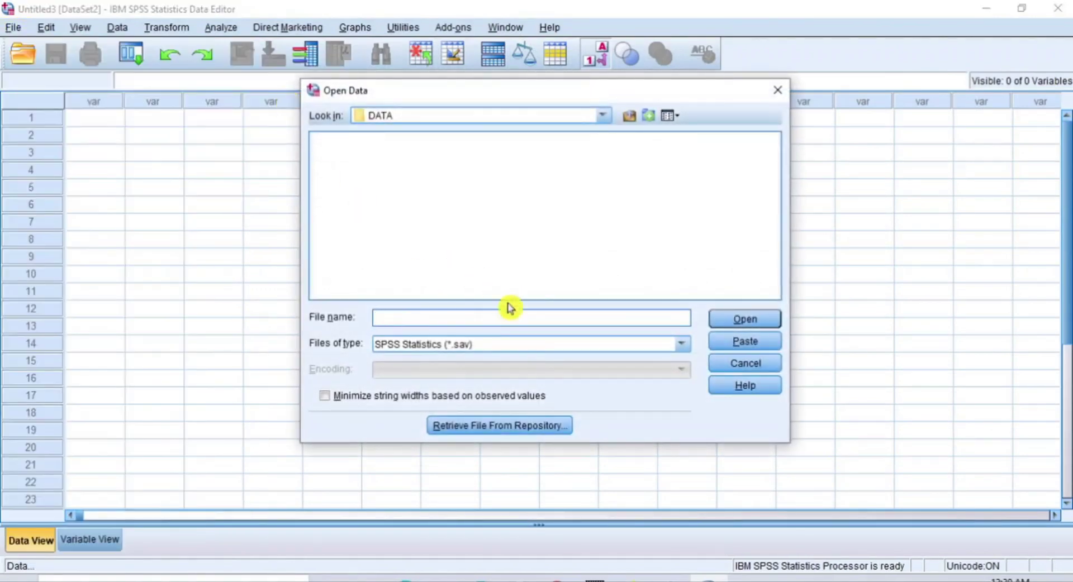
left_click(478, 344)
left_click(470, 418)
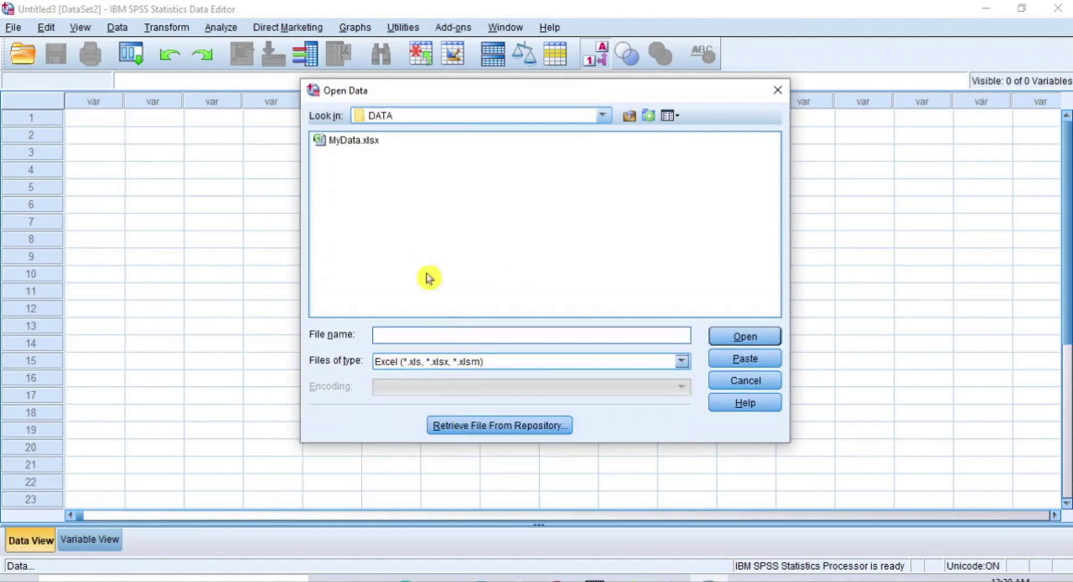
left_click(360, 142)
left_click(721, 335)
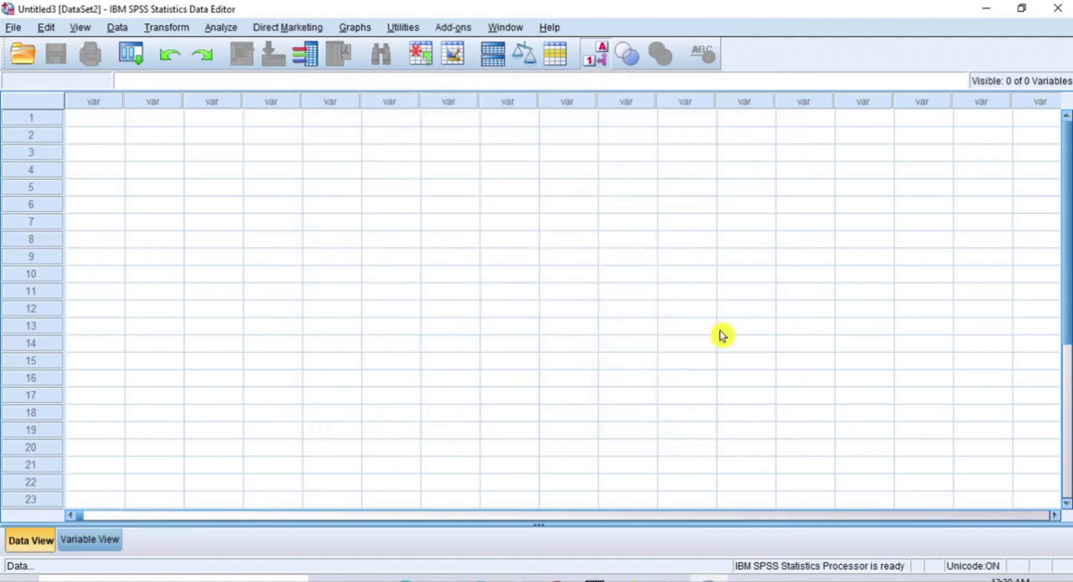
left_click(507, 357)
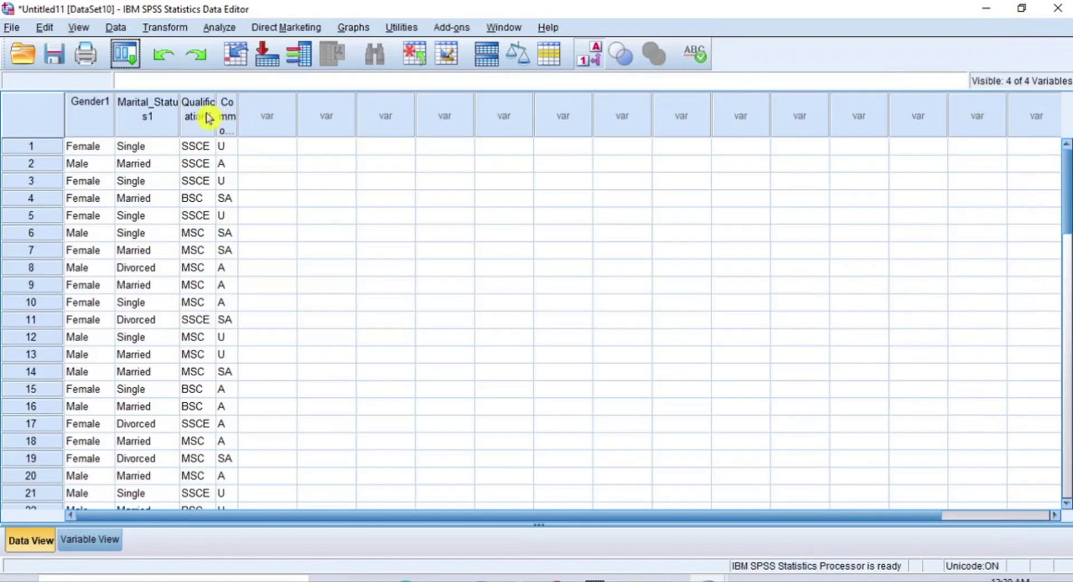
Step: Auto-fit the Marital_Status1, Qualification1 and Commodity1 columns to show their full names
double_click(178, 115)
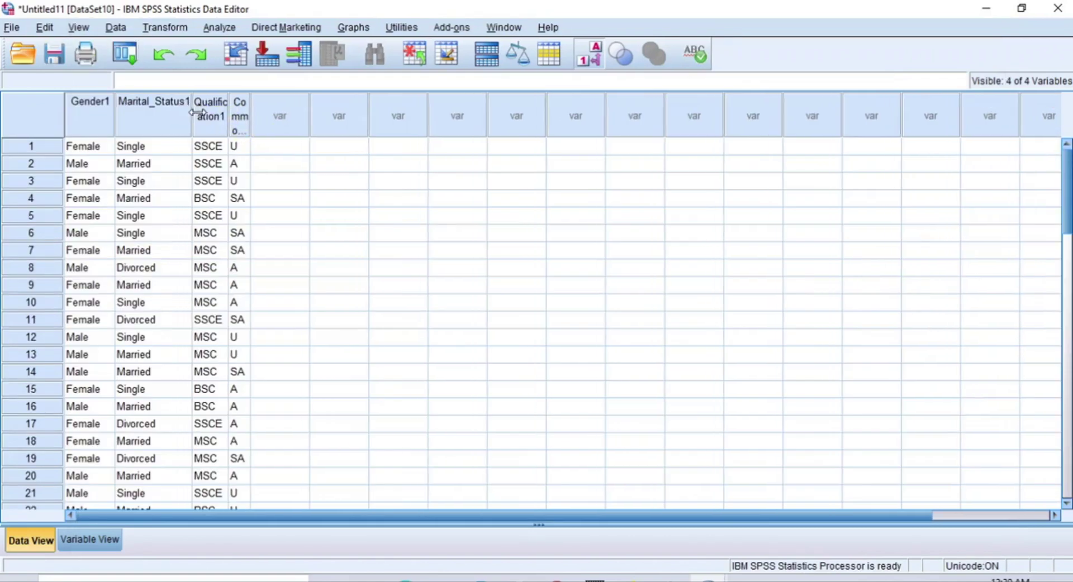
double_click(236, 112)
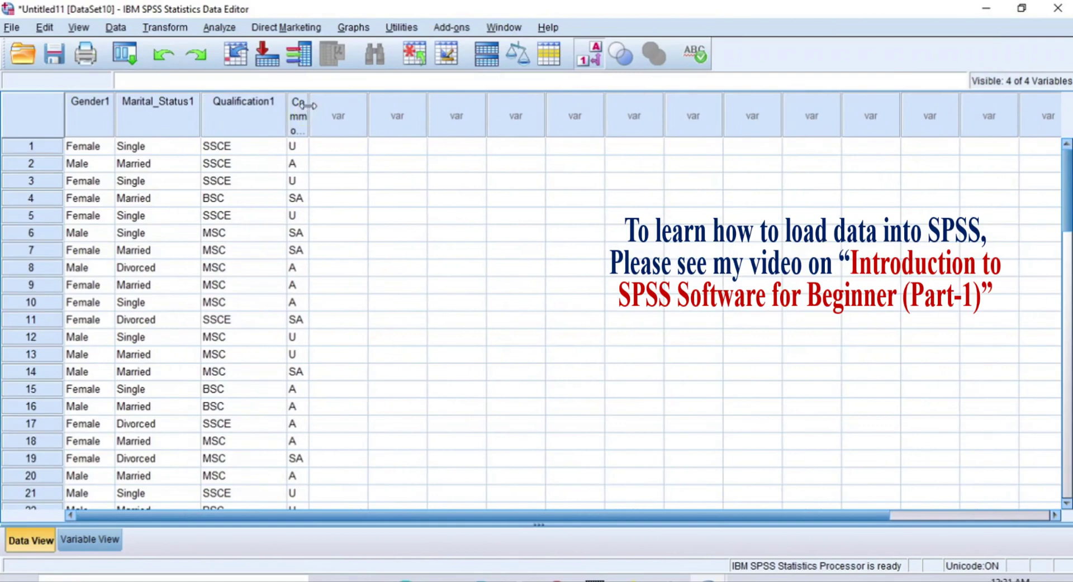
double_click(309, 114)
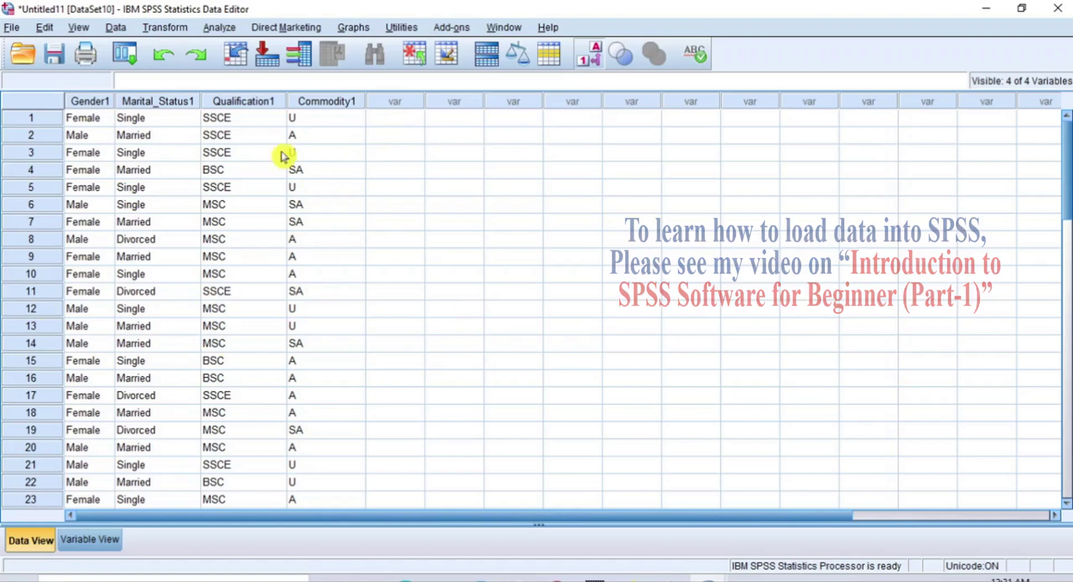
Step: In Variable View, confirm Gender1 and Marital_Status1 have no value labels
left_click(90, 546)
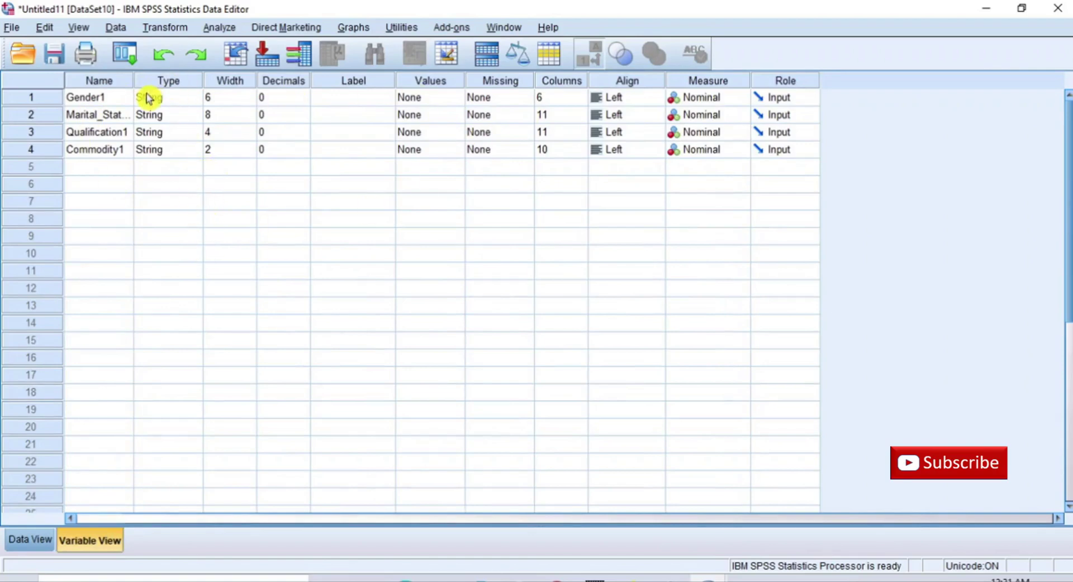
left_click_drag(151, 99, 146, 154)
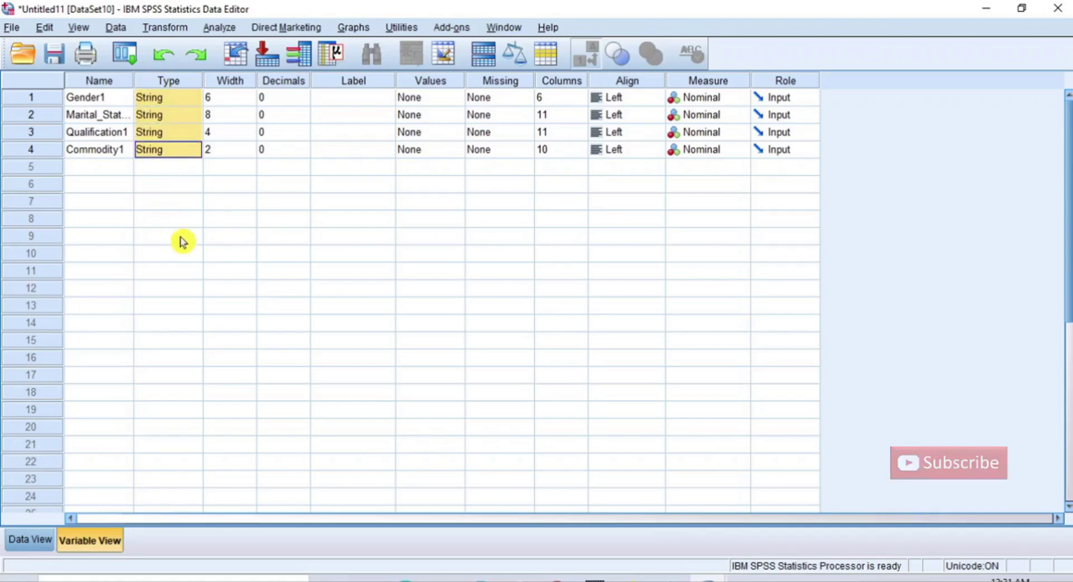
left_click(450, 99)
left_click(457, 97)
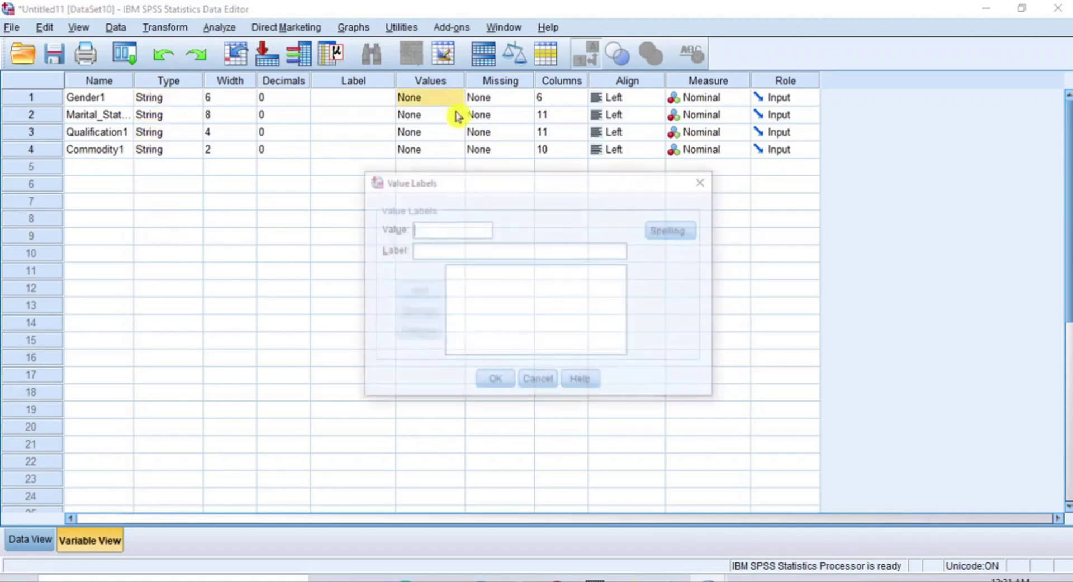
left_click(543, 379)
left_click(460, 116)
left_click(460, 116)
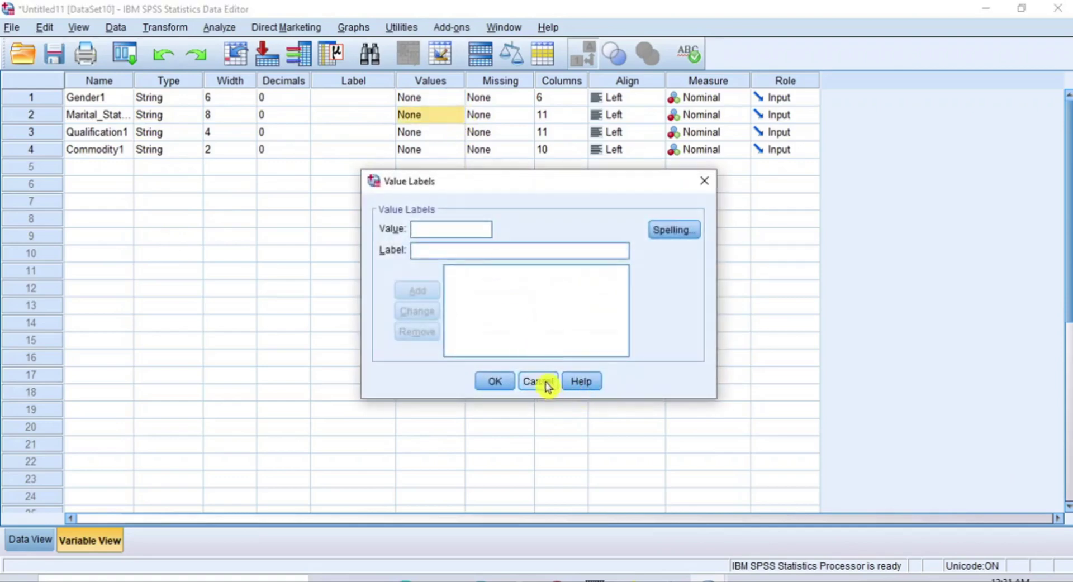
left_click(545, 382)
Step: Confirm Qualification1 and Commodity1 also have no value labels
left_click(457, 137)
left_click(456, 134)
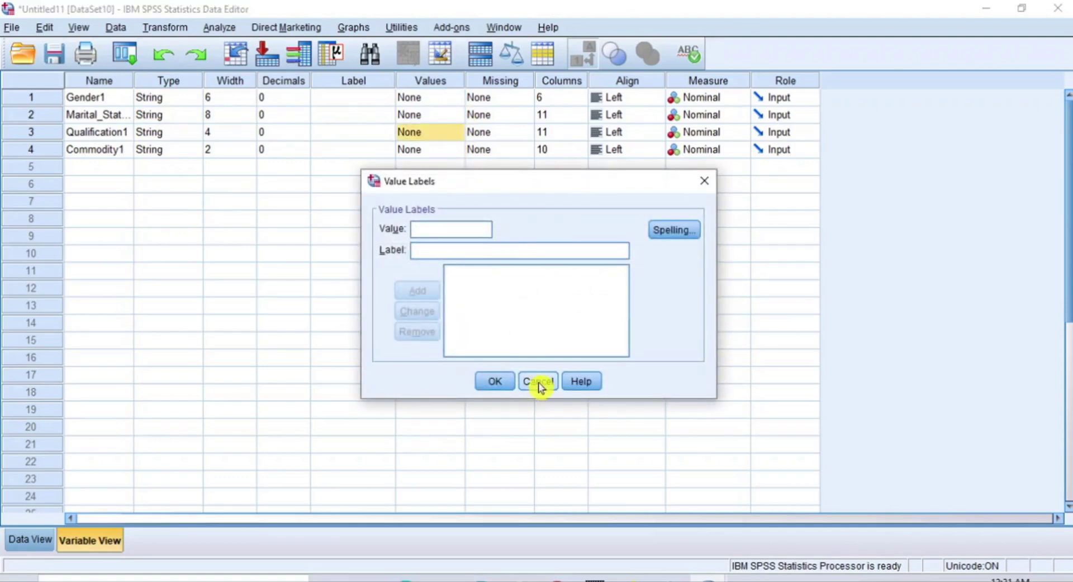
left_click(539, 383)
left_click(451, 150)
left_click(458, 150)
left_click(537, 381)
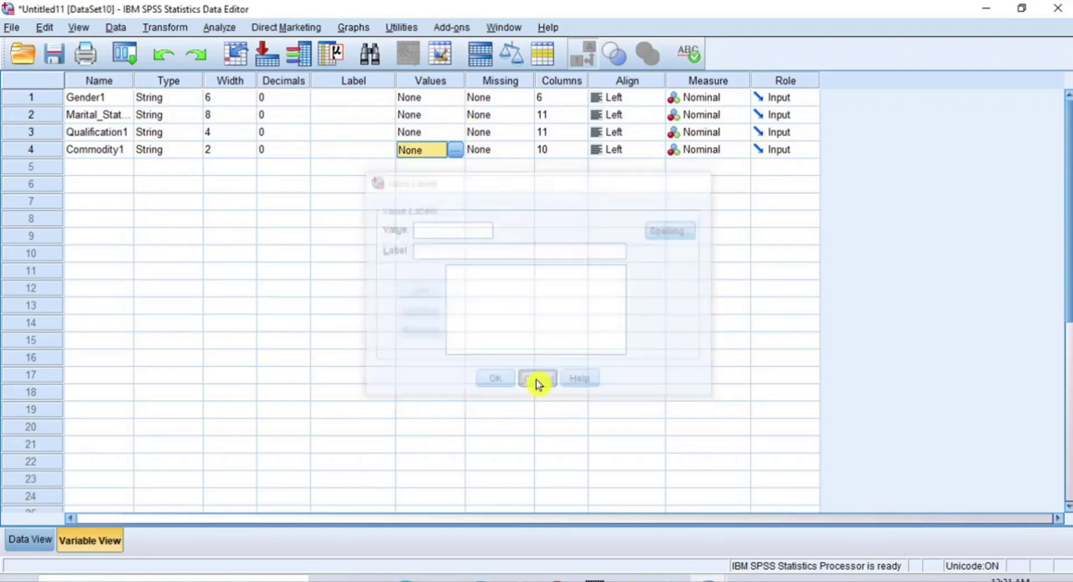
Step: Check that Gender1's variable type is String, leaving it unchanged
left_click(195, 101)
left_click(196, 100)
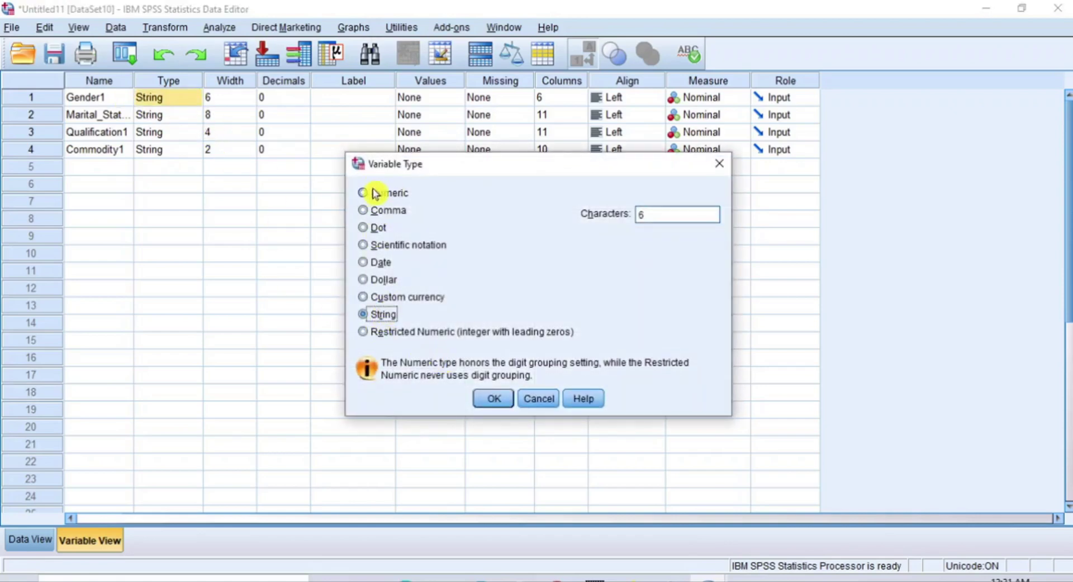
left_click(538, 398)
left_click(546, 398)
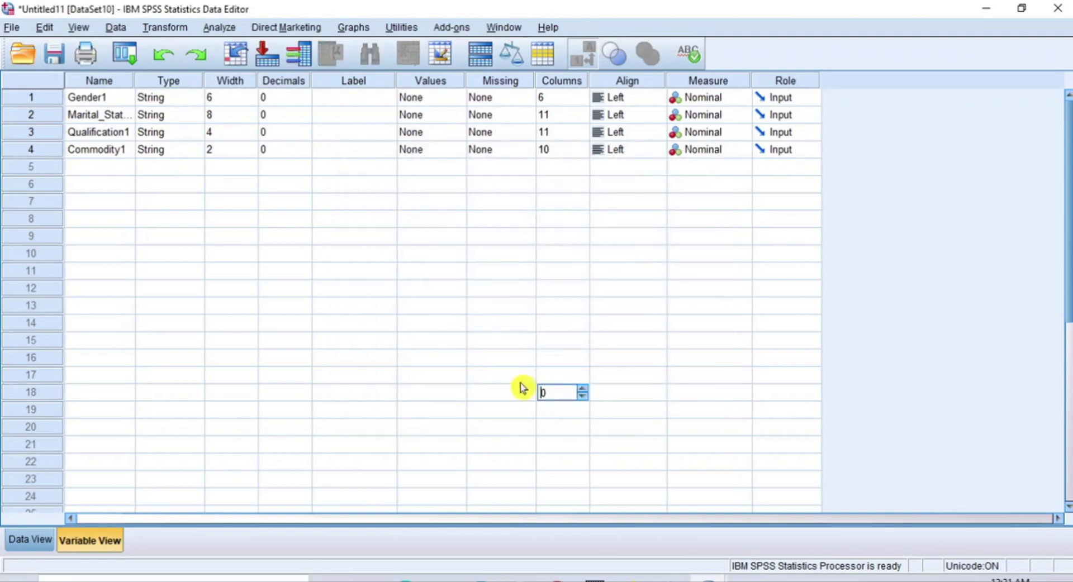
left_click(383, 305)
left_click(346, 104)
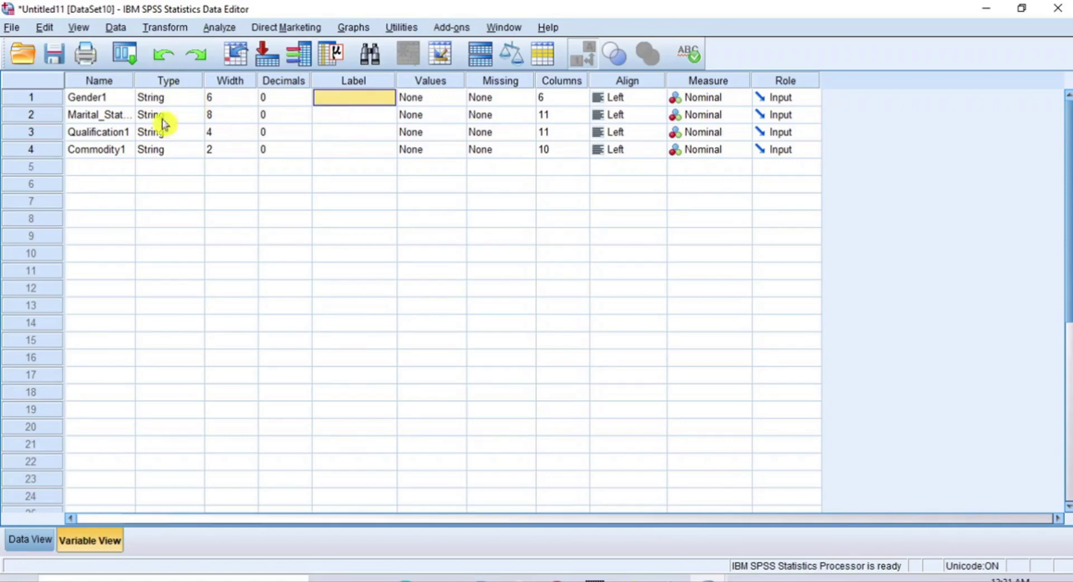
Step: Set the Type of Gender1, Marital_Status1 and Qualification1 to Numeric in Variable View
left_click(150, 98)
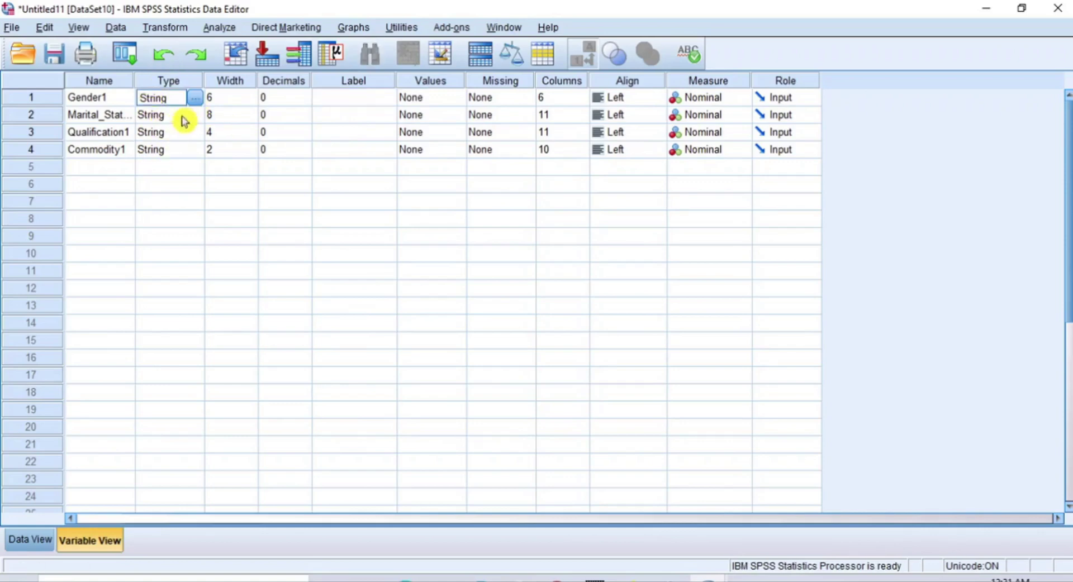
left_click(194, 99)
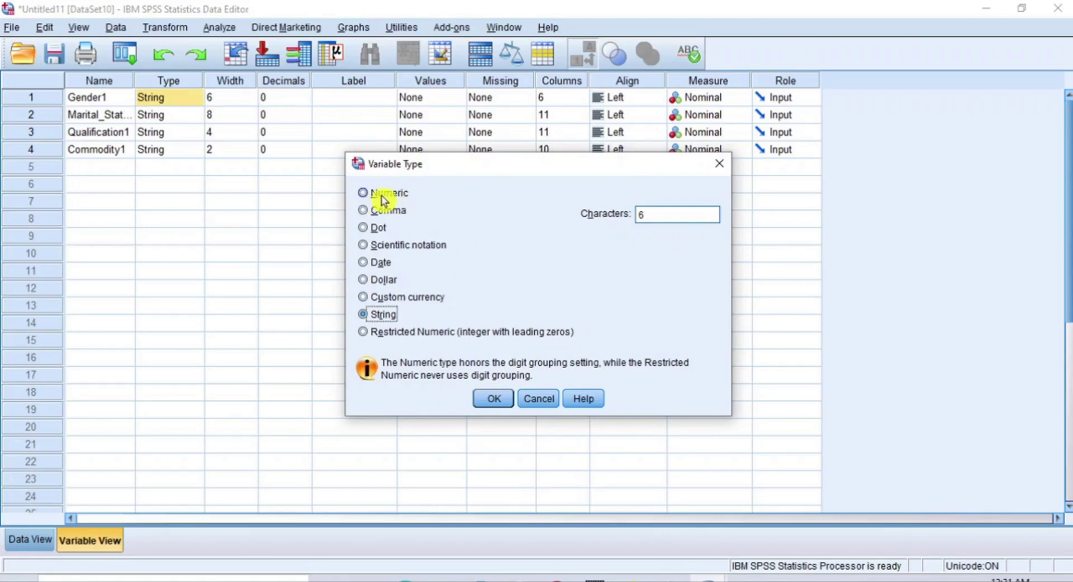
left_click(363, 194)
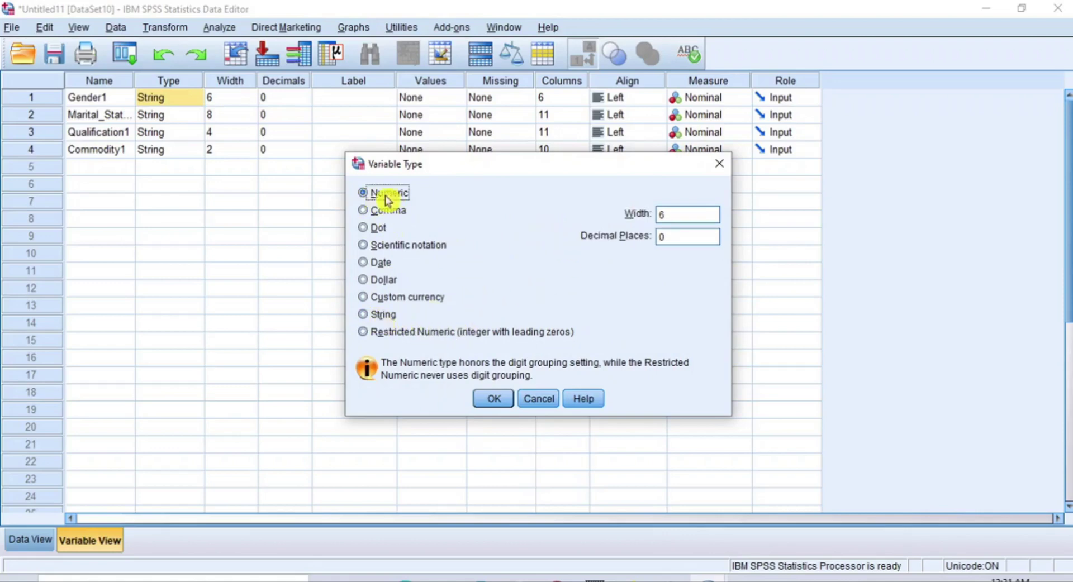
left_click(496, 402)
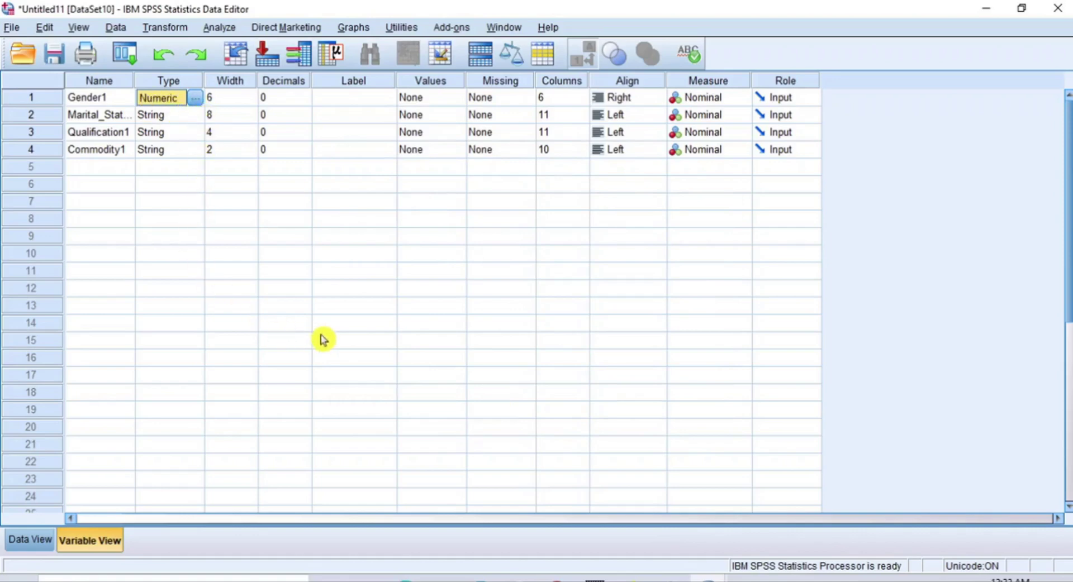
double_click(196, 116)
left_click(391, 193)
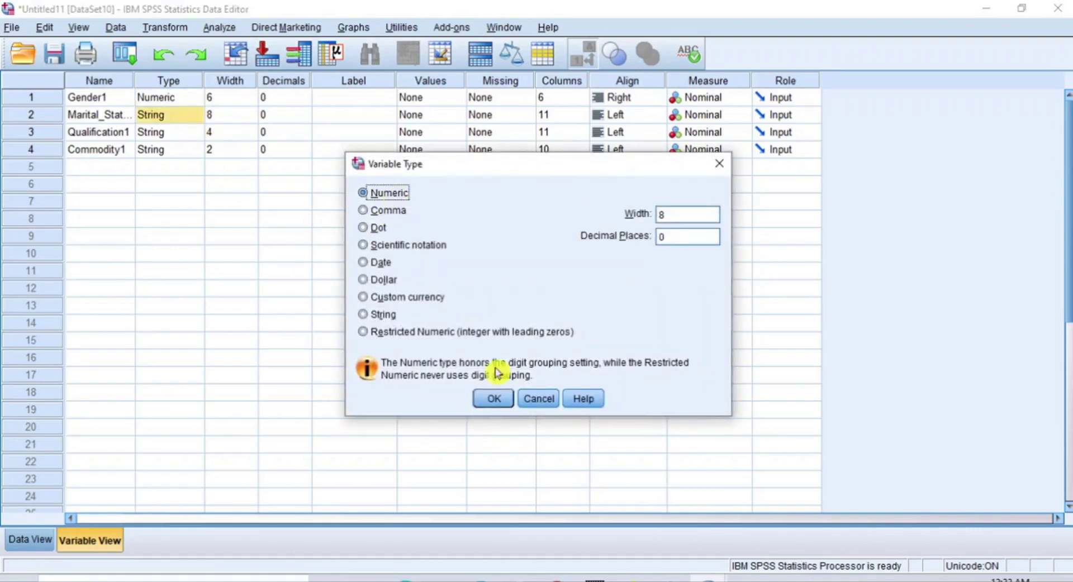
left_click(494, 411)
double_click(196, 135)
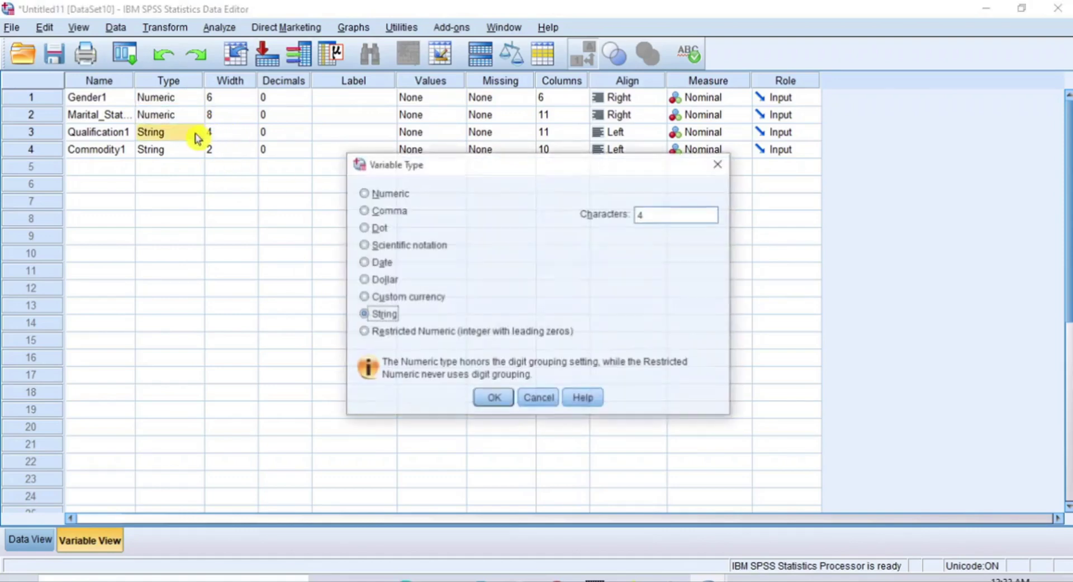
left_click(385, 196)
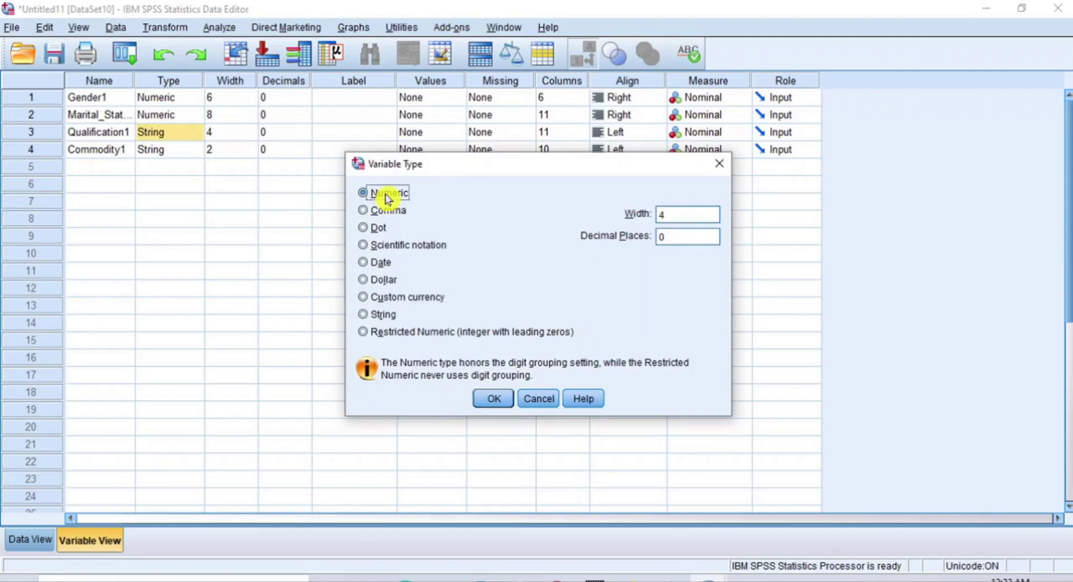
left_click(493, 399)
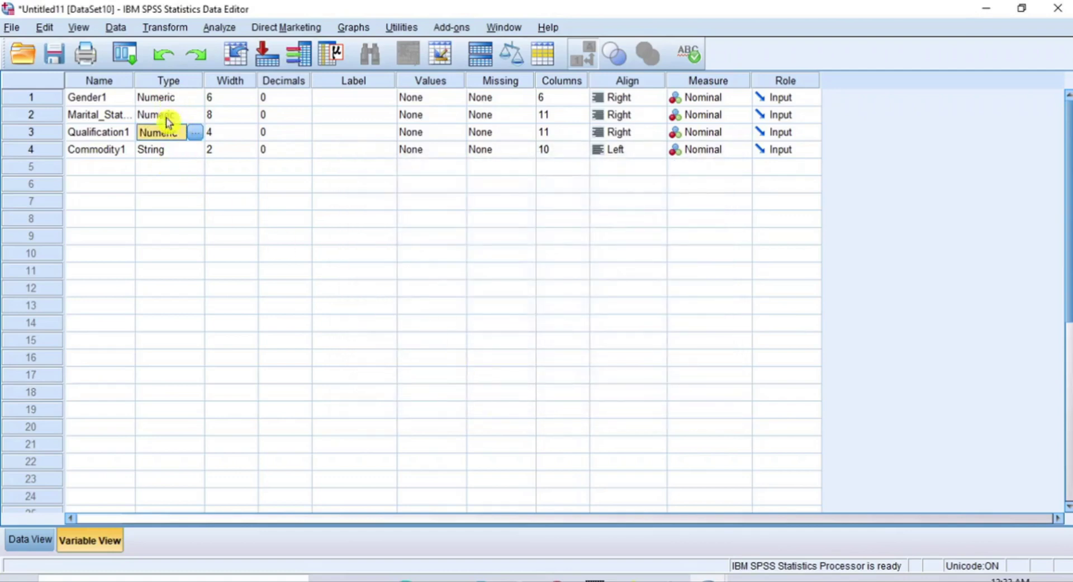
Step: Back in Data View, undo to restore the text values in Gender1, Marital_Status1 and Qualification1
left_click(33, 542)
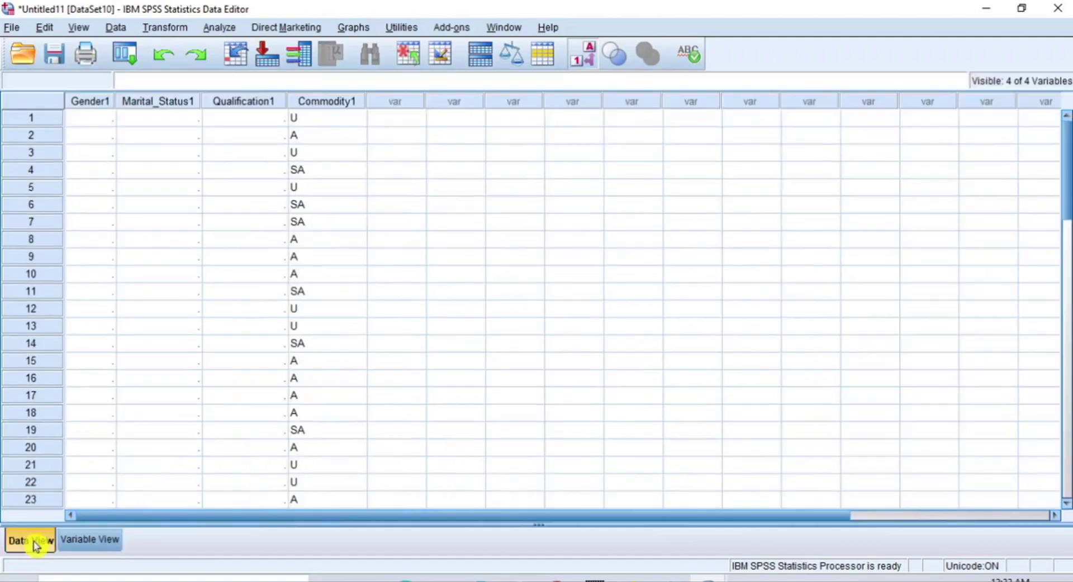
left_click(89, 101)
left_click(231, 101, "shift")
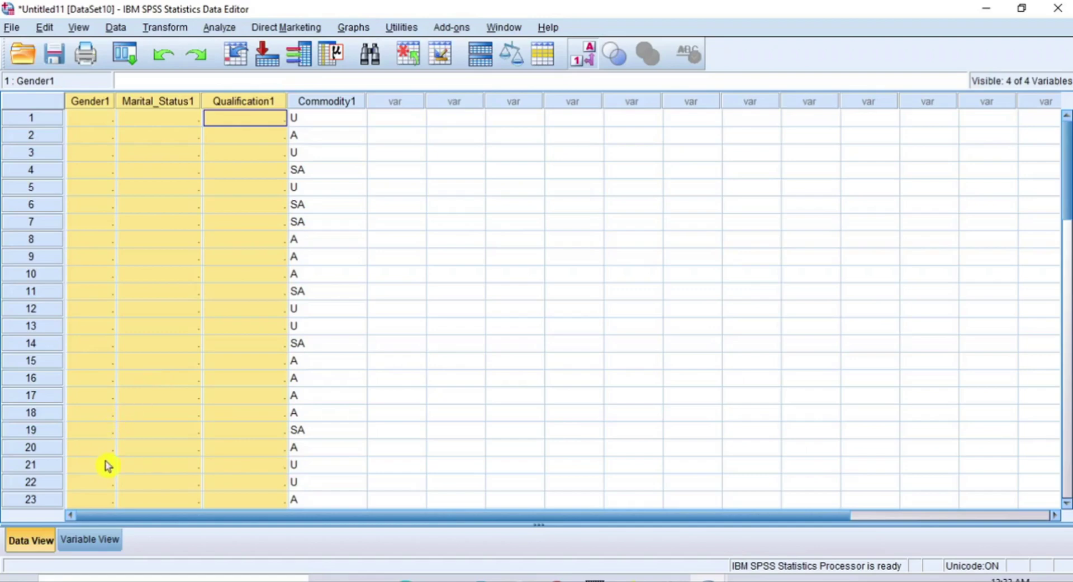
left_click(163, 56)
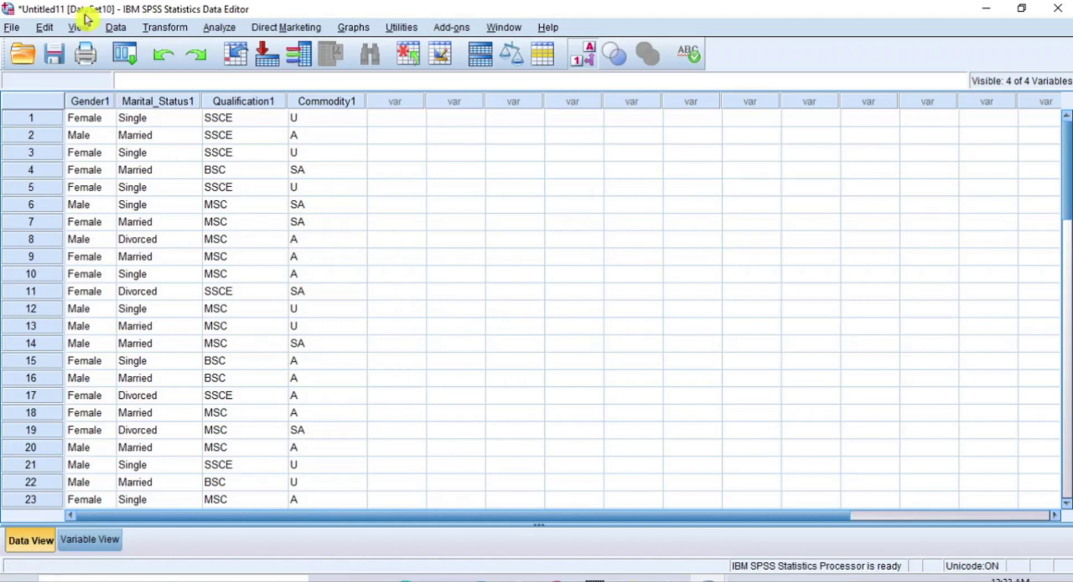
Step: Open the Automatic Recode dialog from the Transform menu
left_click(166, 27)
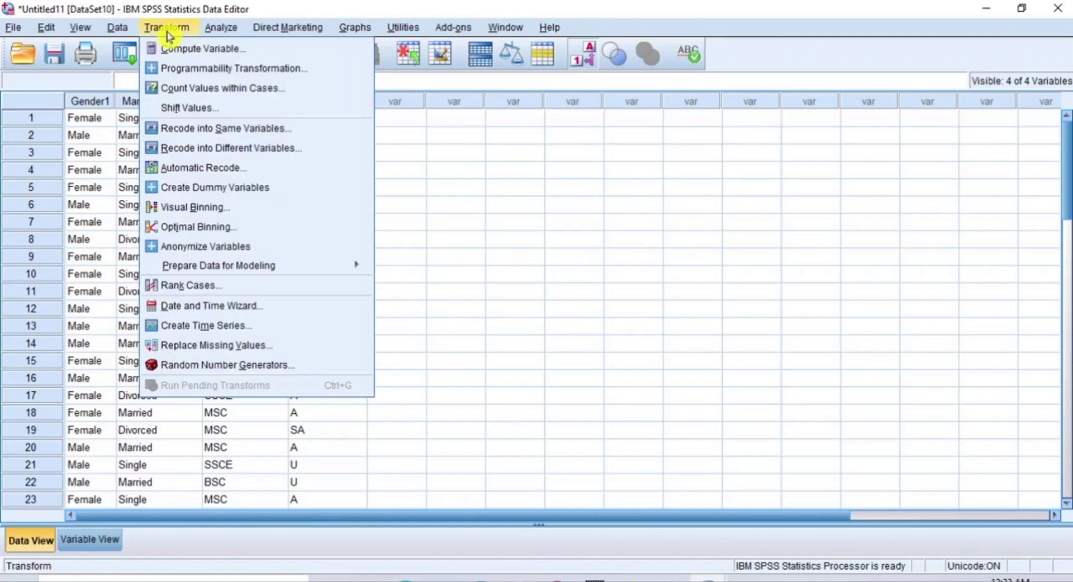
left_click(257, 170)
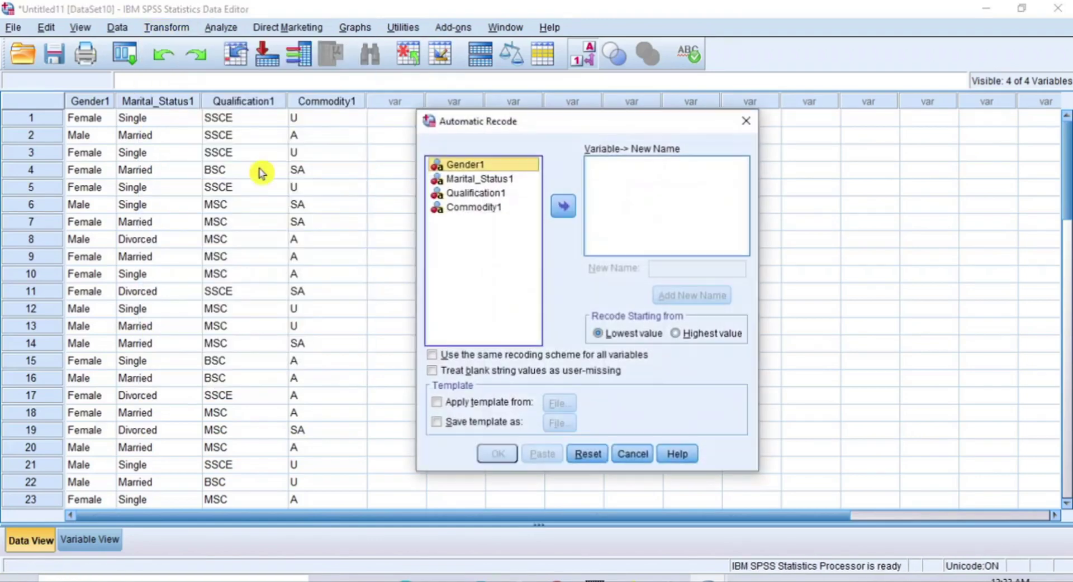
Step: Move Gender1 into the recode list and enter Gender as its new name
left_click(564, 208)
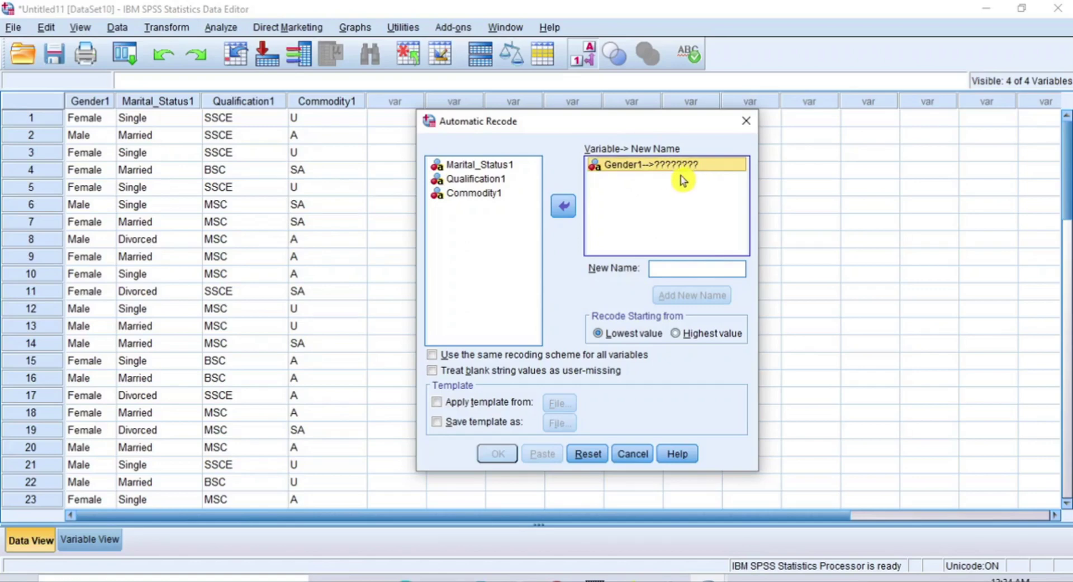
left_click(680, 269)
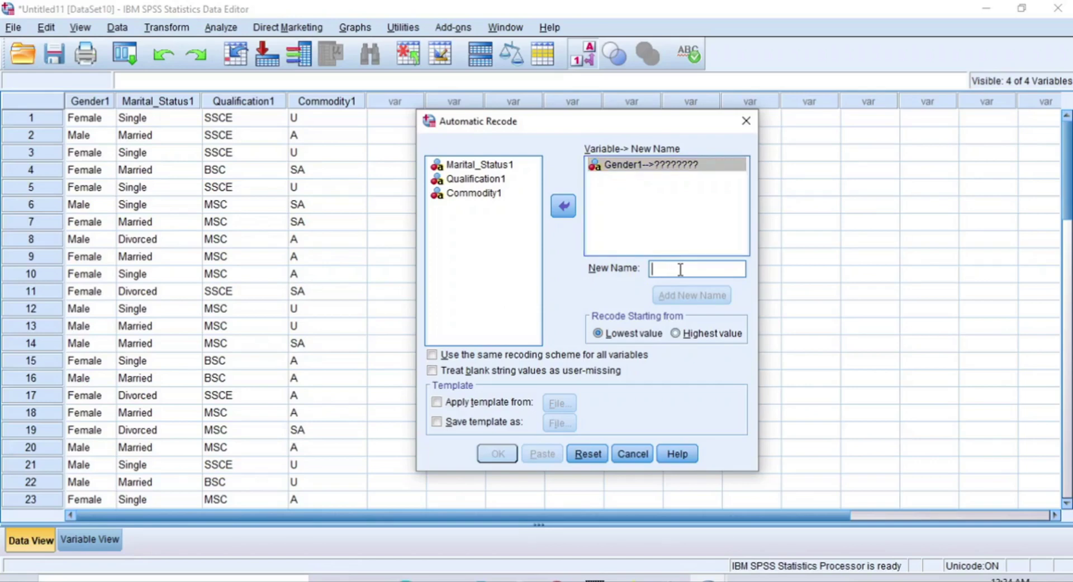
type("Gender")
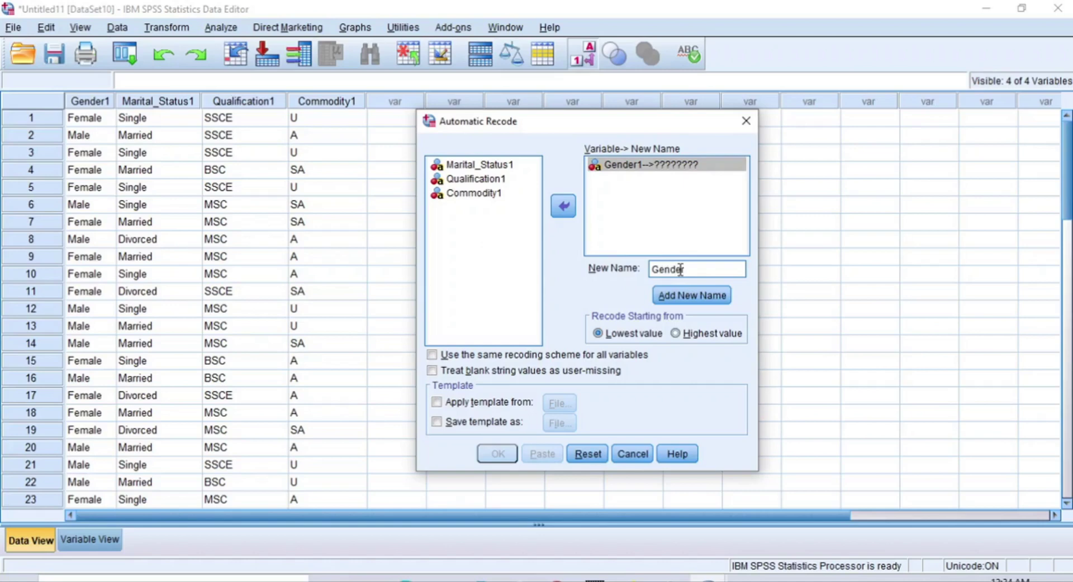
left_click_drag(690, 271, 637, 276)
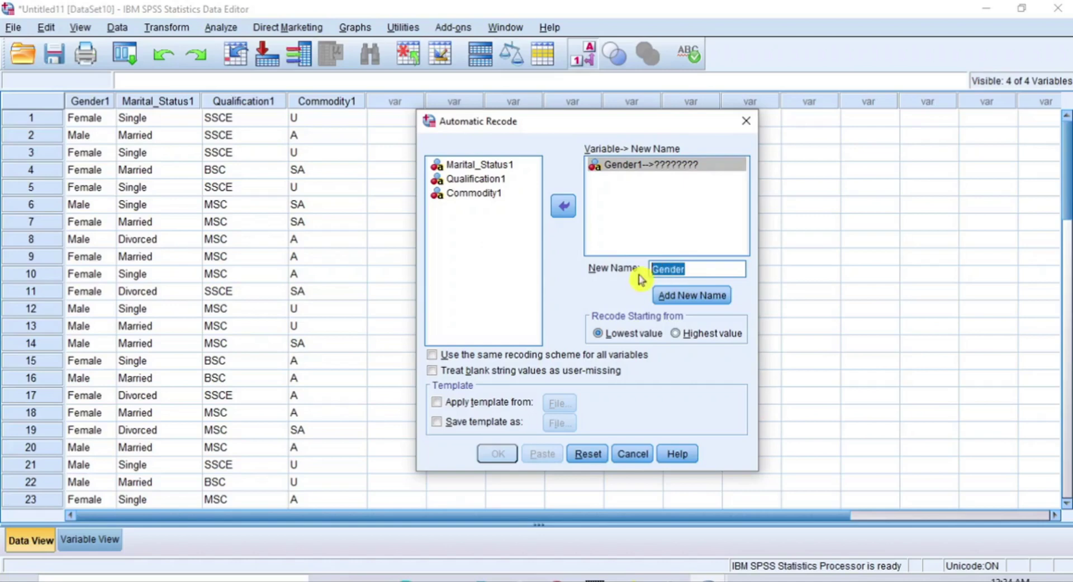
left_click(704, 272)
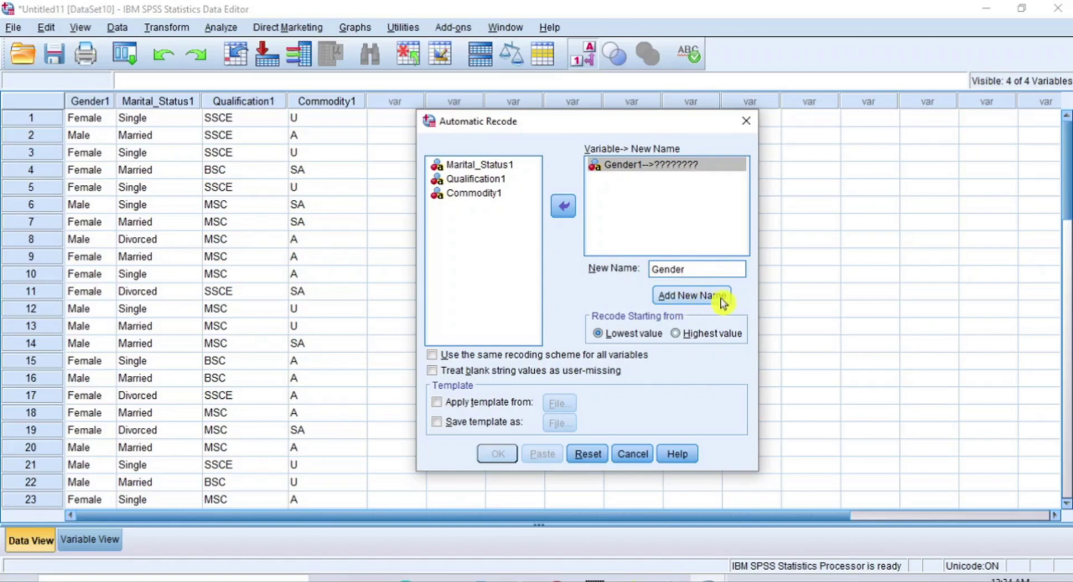
Step: Add Gender as the new name, start codes from the highest value, and run the recode
left_click(705, 299)
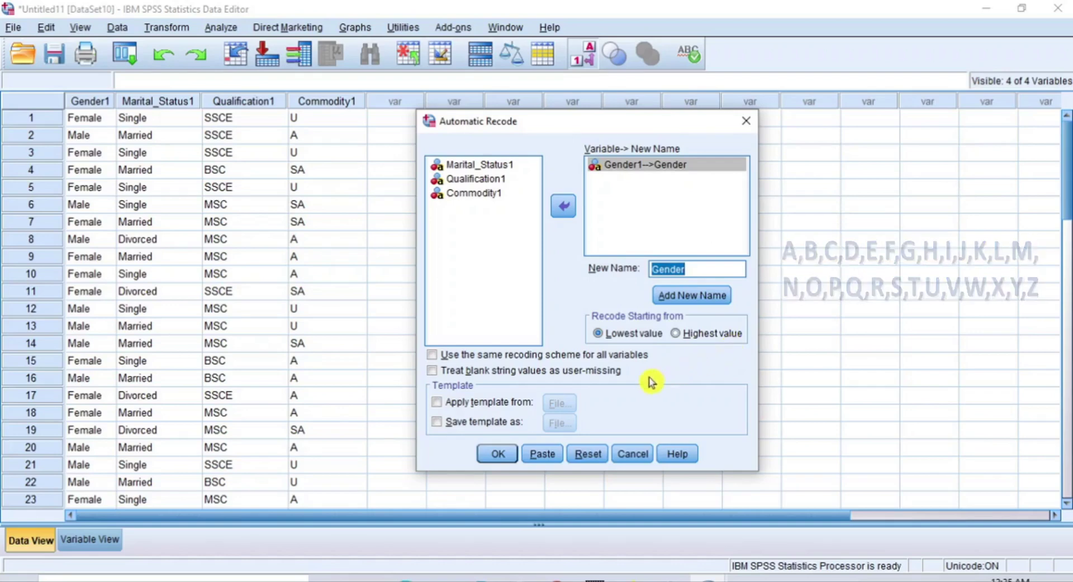
left_click(677, 334)
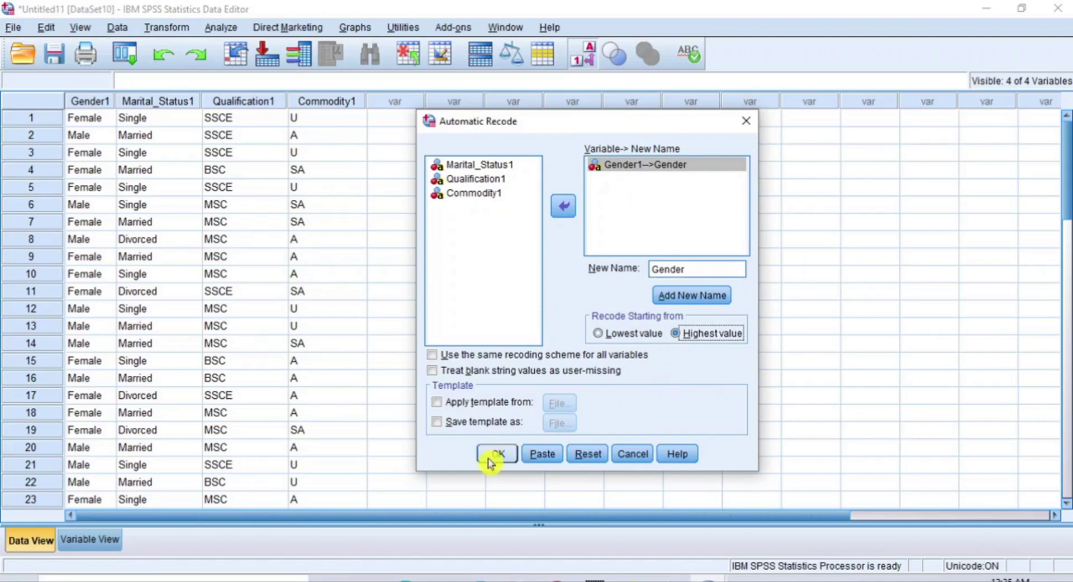
left_click(497, 457)
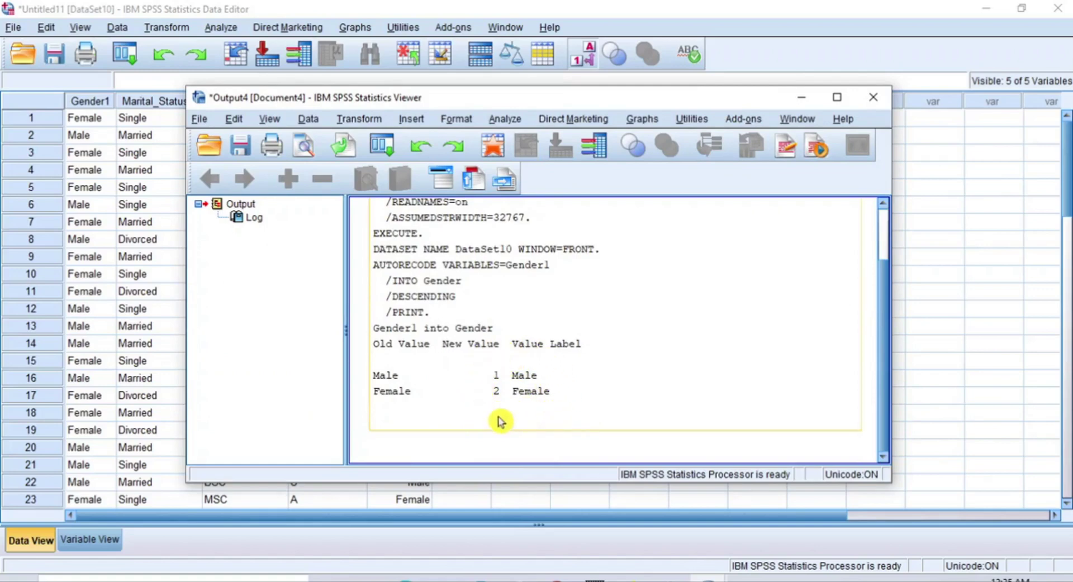
Step: Select the new Gender column and toggle Value Labels to compare codes 1/2 with Male/Female
left_click(612, 6)
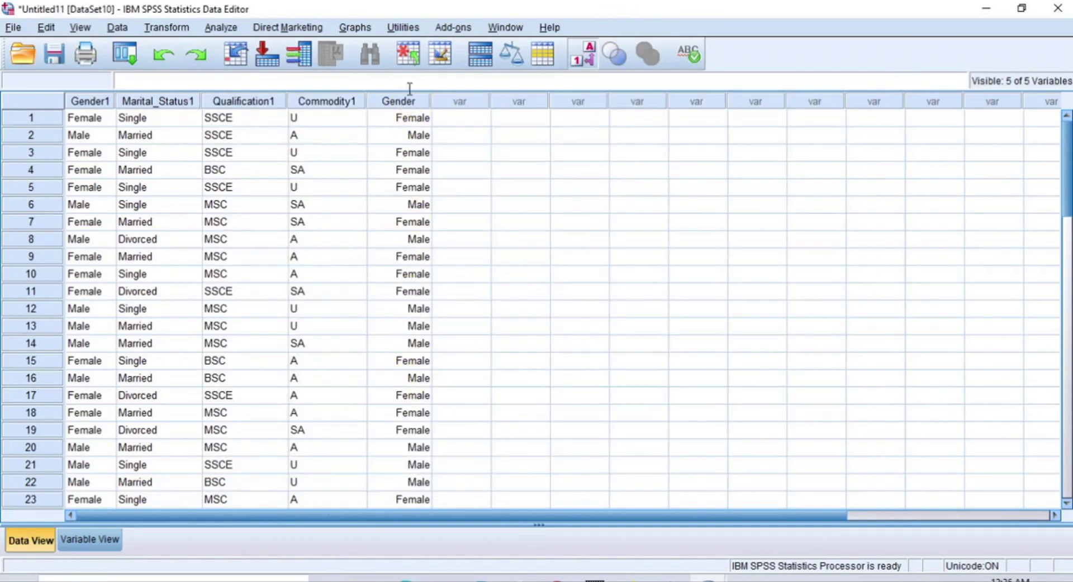
left_click(412, 105)
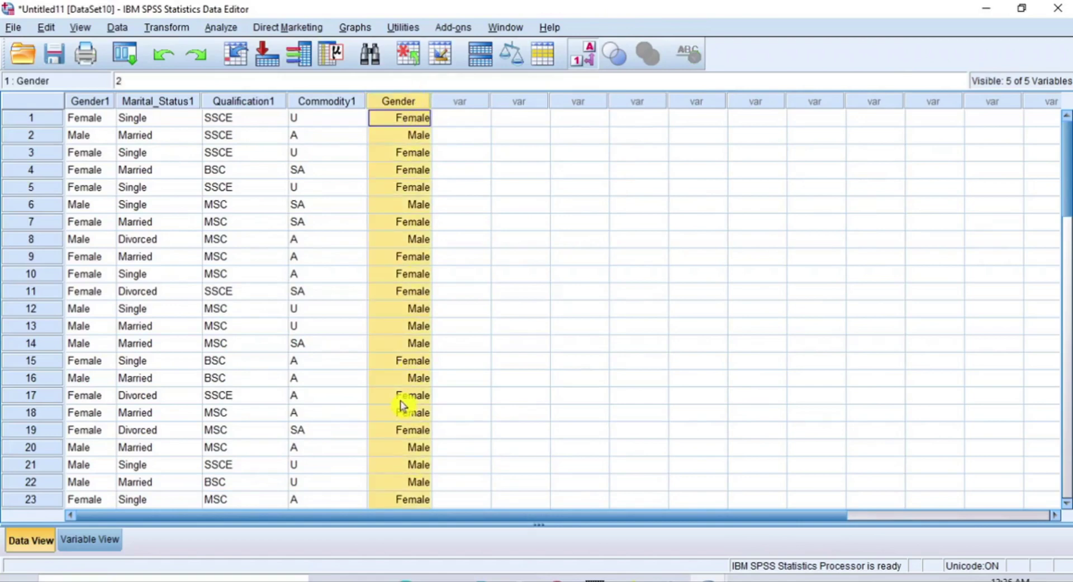
left_click(585, 60)
left_click(585, 60)
left_click(585, 59)
left_click(585, 60)
left_click(585, 60)
left_click(585, 60)
left_click(585, 60)
left_click(585, 59)
left_click(585, 59)
left_click(584, 59)
left_click(585, 60)
Step: Clear the original Gender1 string column from its right-click menu
left_click(91, 101)
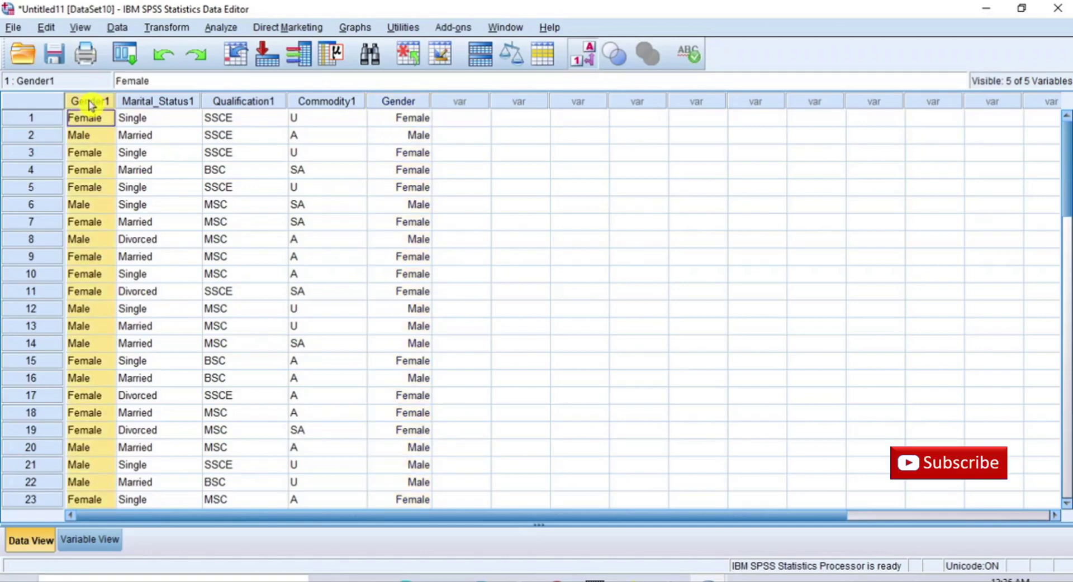
right_click(90, 105)
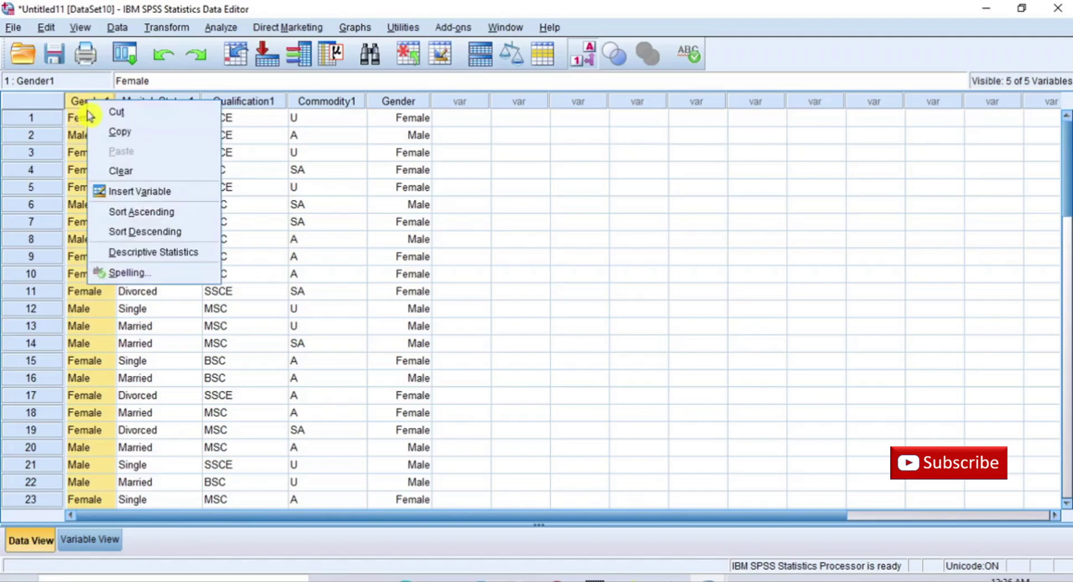
left_click(135, 178)
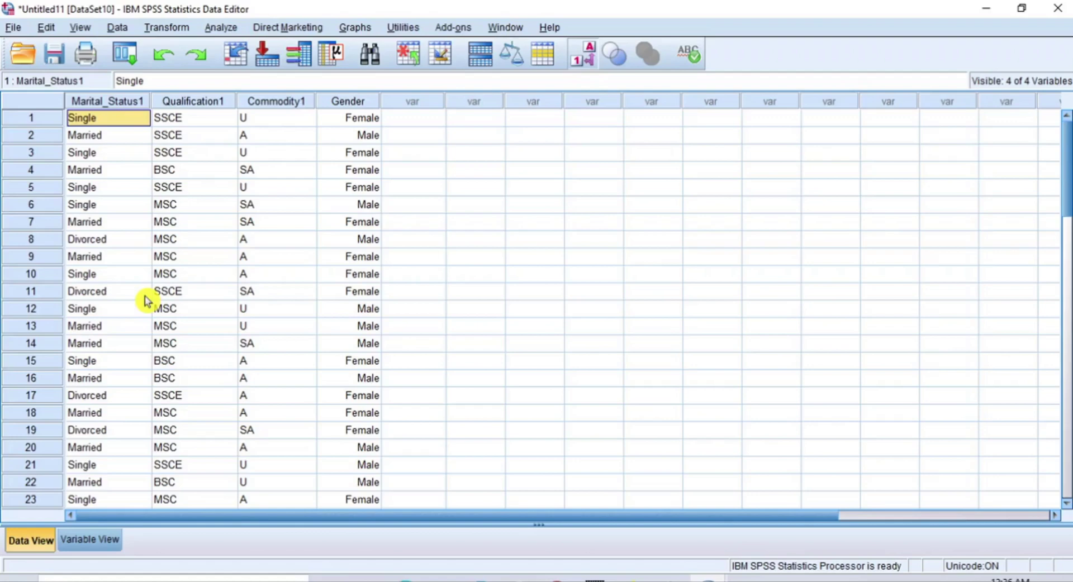
Step: Automatically recode Marital_Status1 into Marital_Status from the highest value: Single 1, Married 2, Divorced 3
left_click(166, 27)
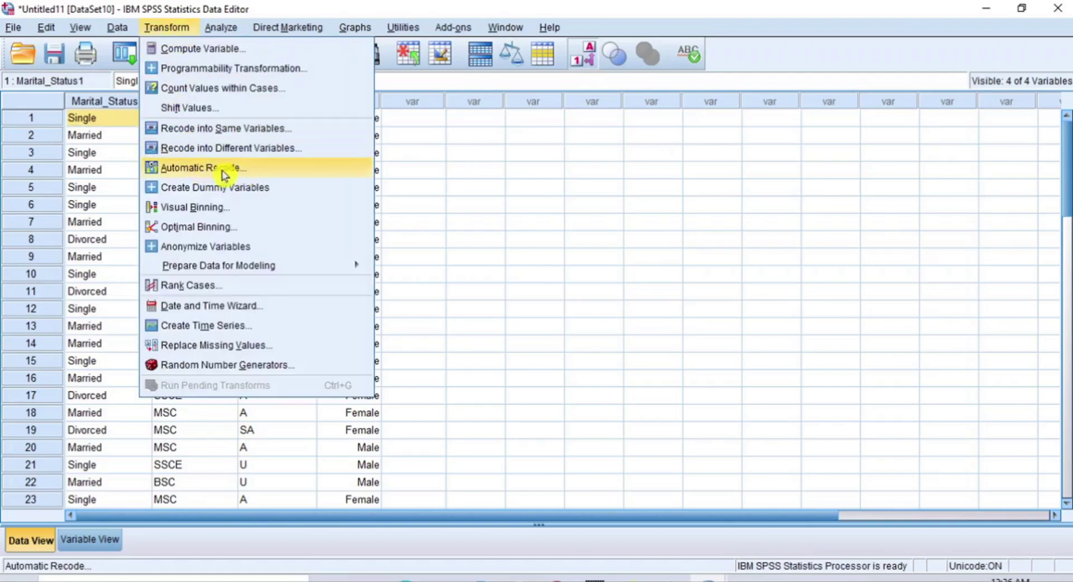
left_click(247, 174)
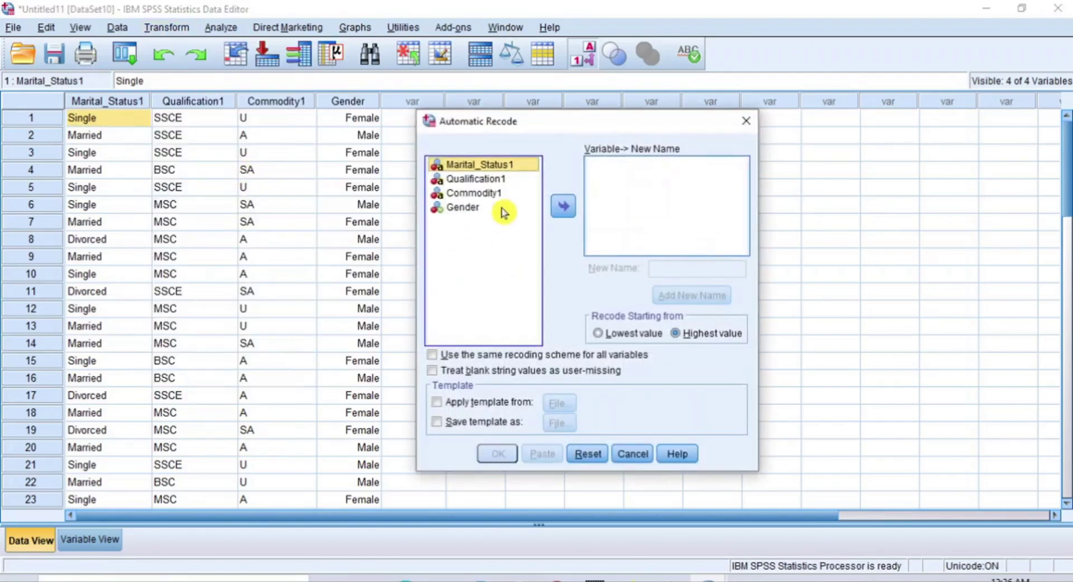
left_click(565, 211)
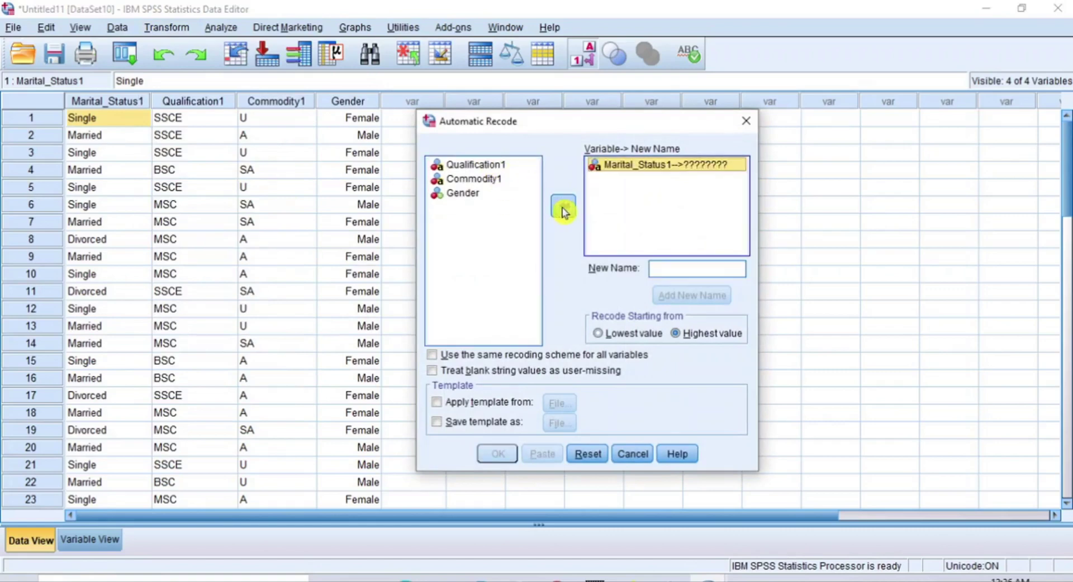
left_click(686, 269)
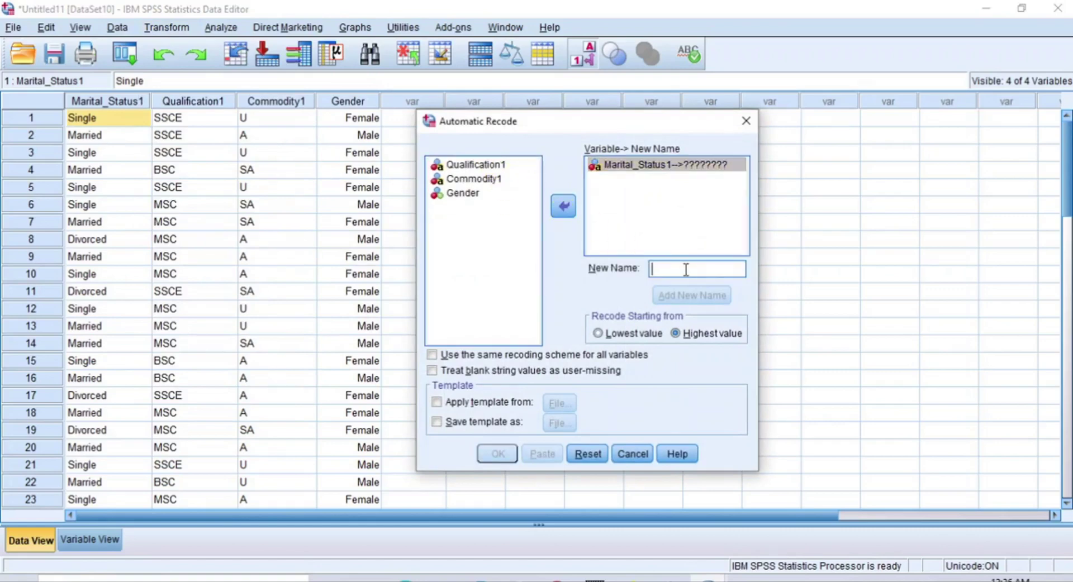
type("Marital_Status")
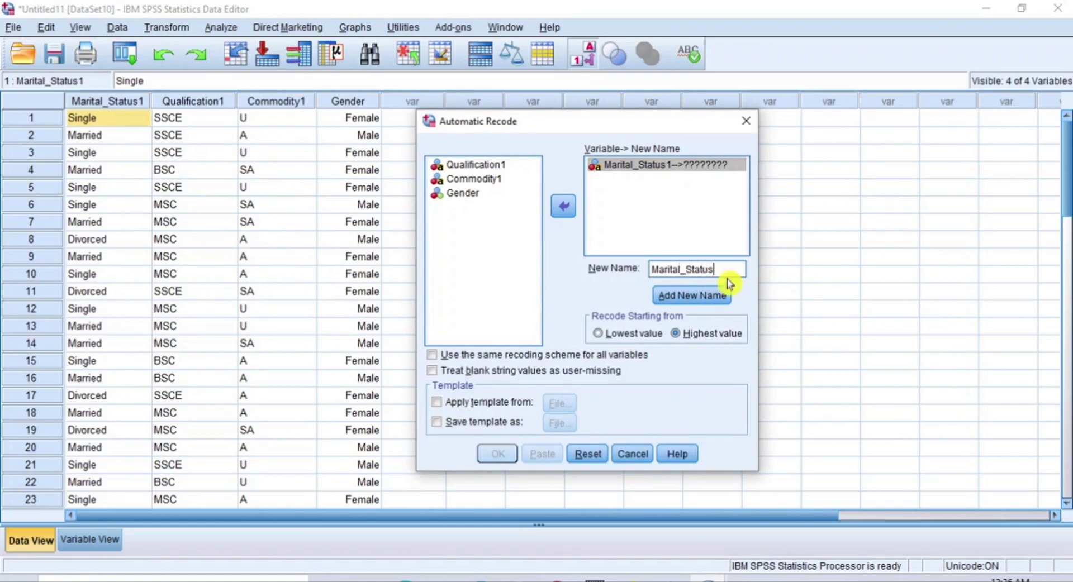
left_click(698, 295)
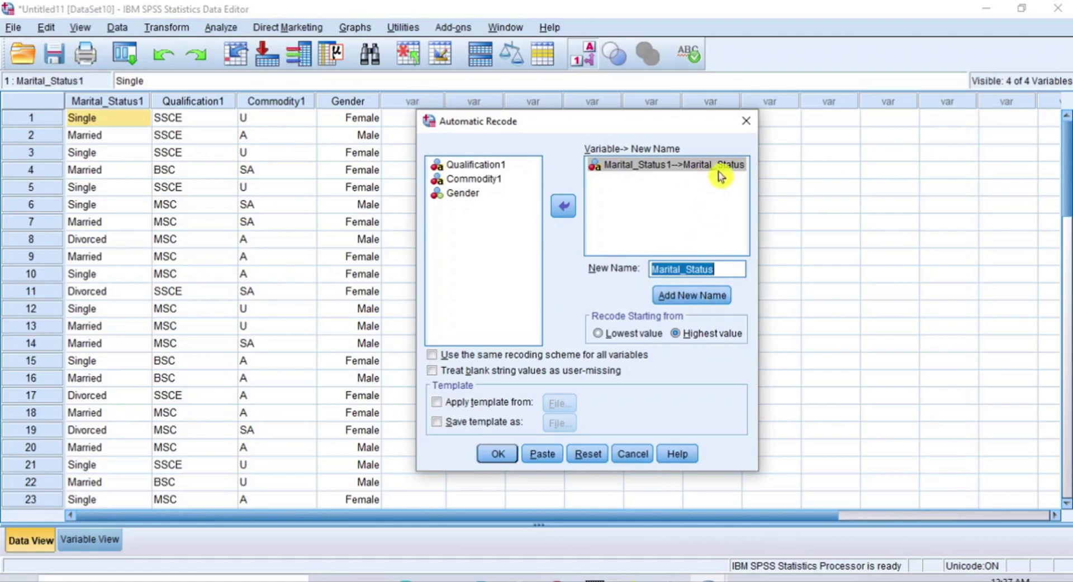
left_click(708, 338)
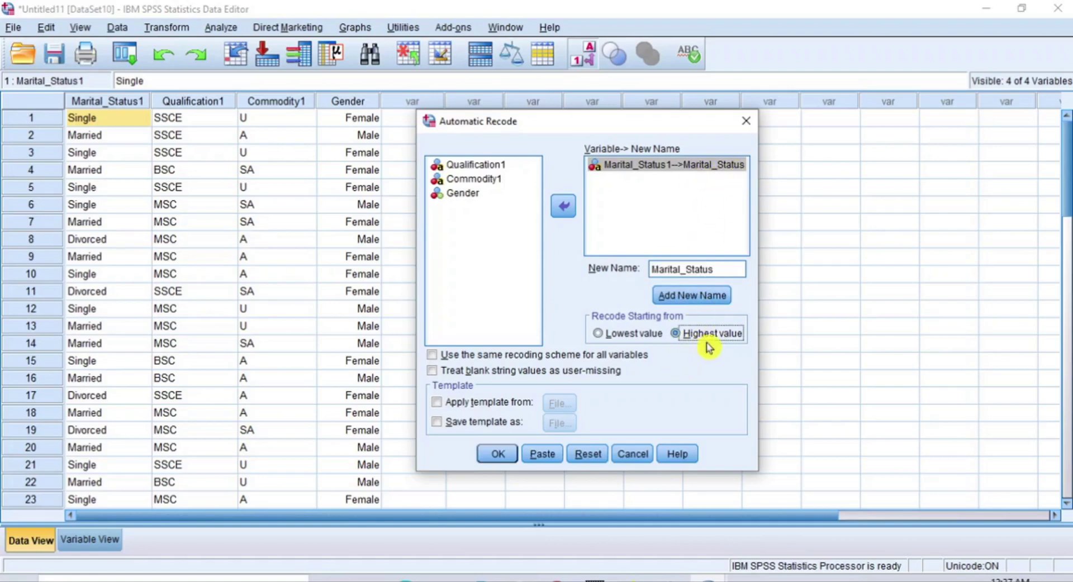
left_click(502, 454)
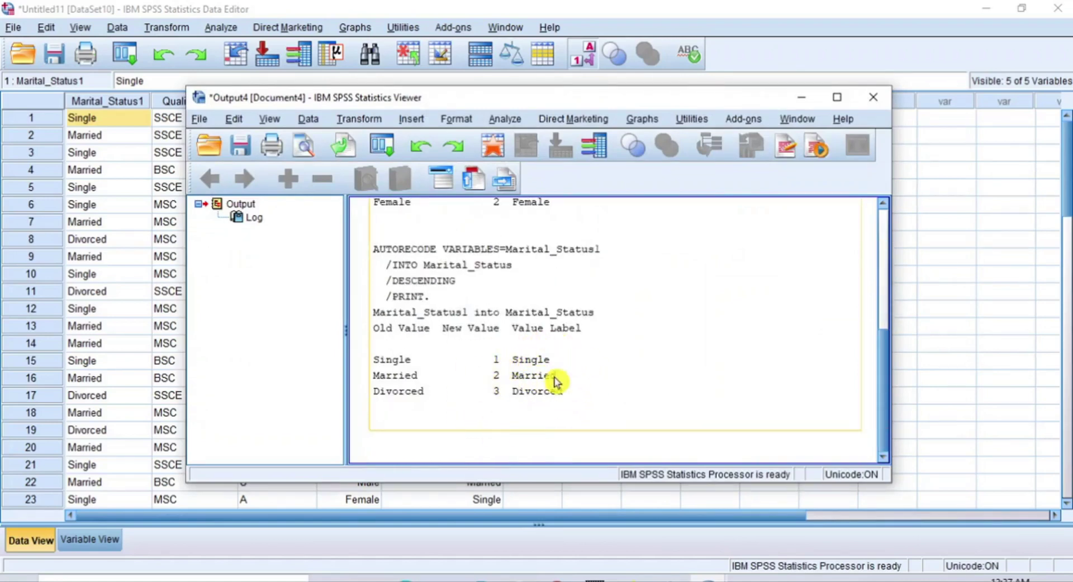
Step: Back in the Data Editor, toggle Value Labels to compare Marital_Status's numeric codes with its labels
left_click(594, 24)
left_click(472, 102)
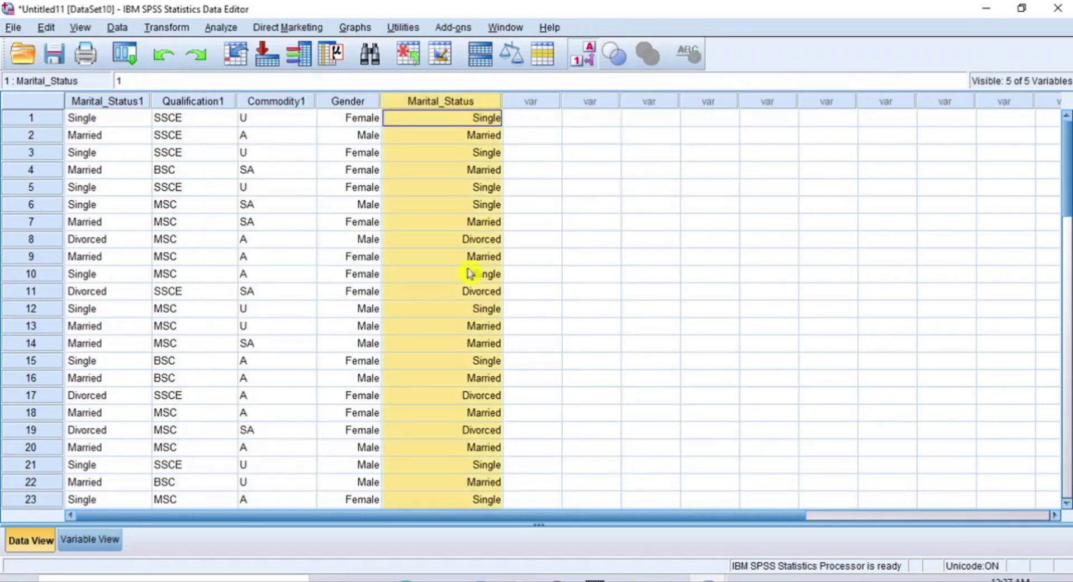
left_click(587, 57)
left_click(588, 57)
left_click(588, 57)
left_click(587, 57)
left_click(587, 57)
left_click(588, 57)
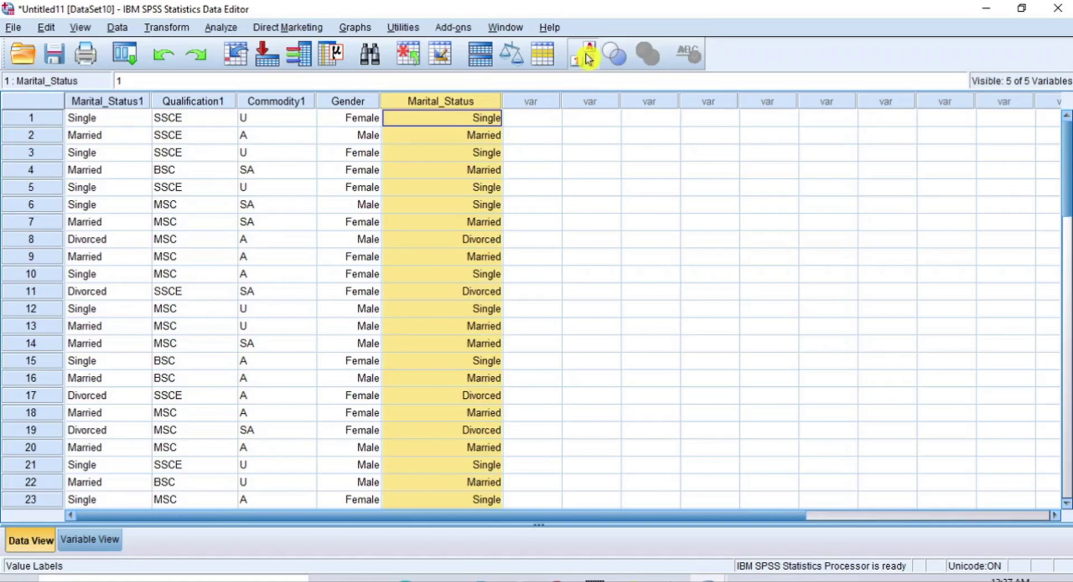
Step: Clear the original Marital_Status1 column from the dataset
left_click(103, 102)
right_click(105, 103)
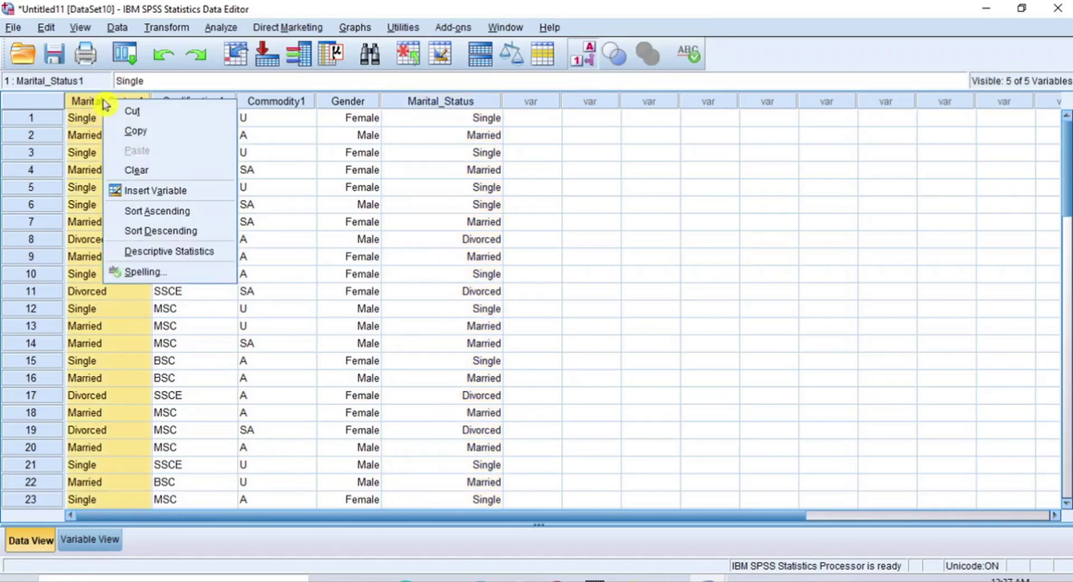
left_click(138, 170)
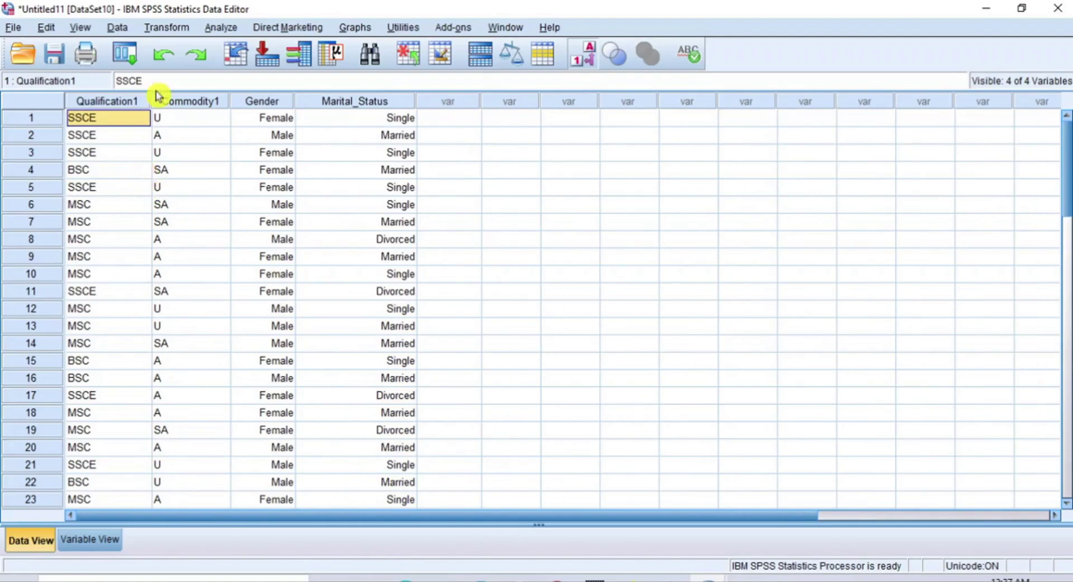
Step: Automatic Recode Qualification1 into a new variable named Qualification, coding from the highest value
left_click(178, 29)
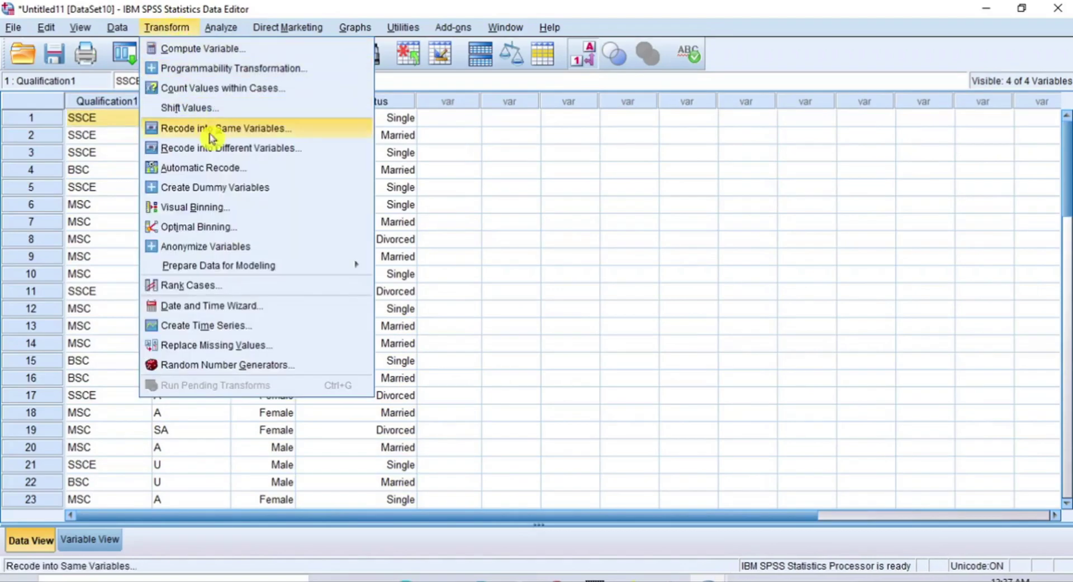
left_click(248, 173)
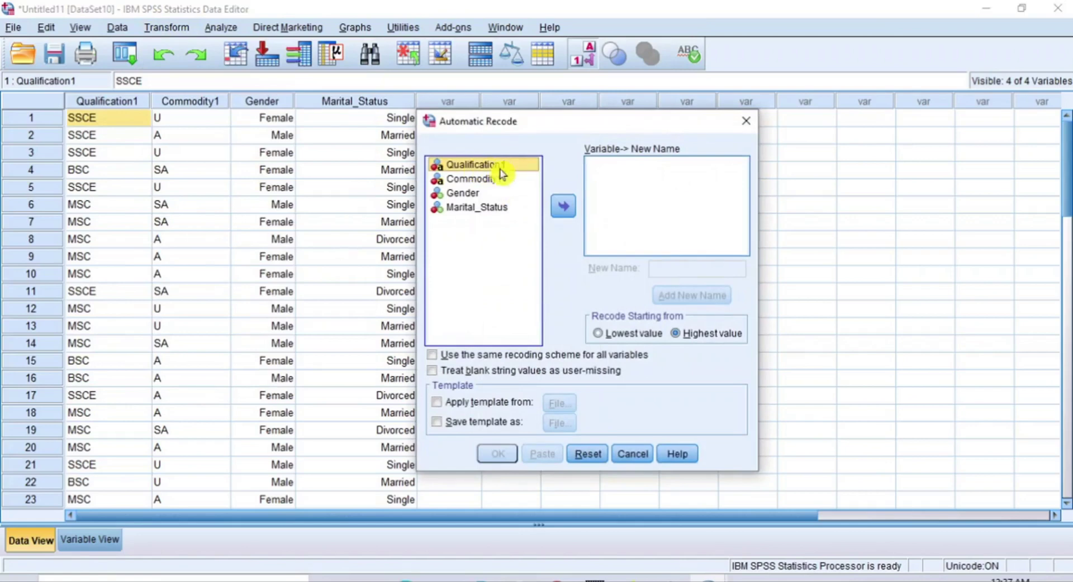
left_click(563, 208)
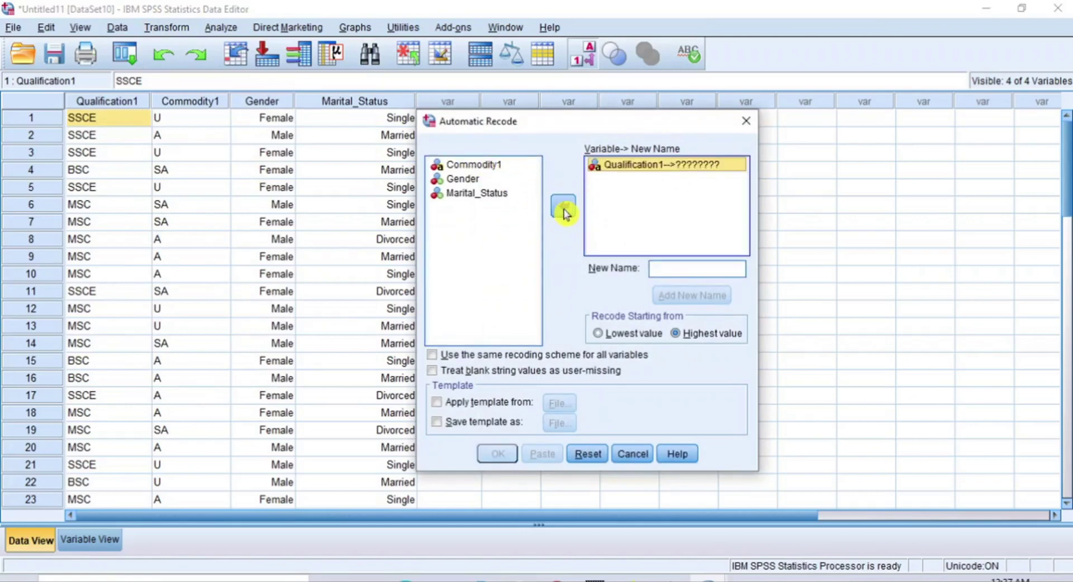
left_click(677, 270)
type("Qualification")
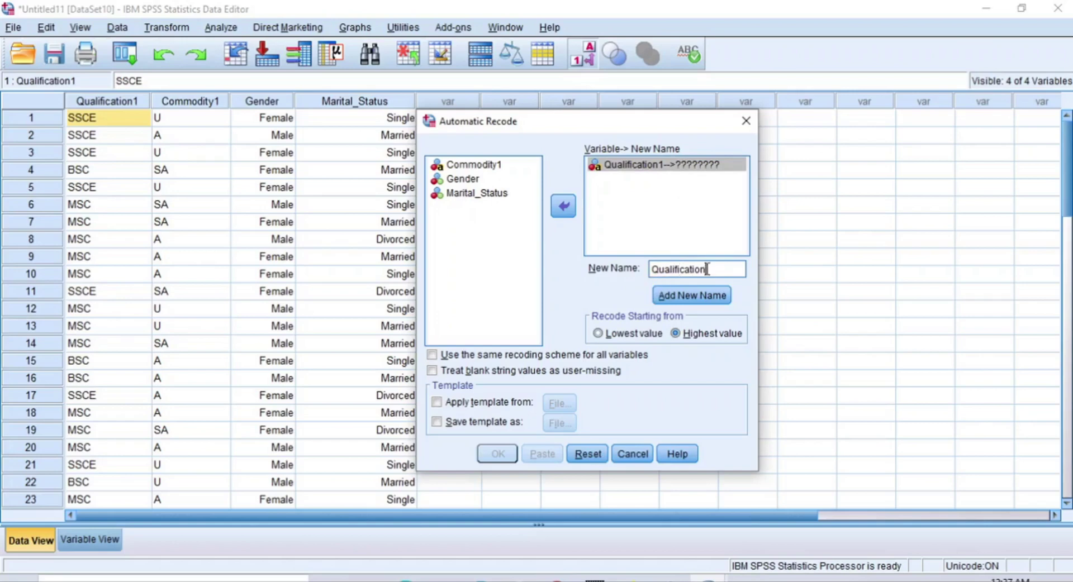
left_click_drag(706, 274, 657, 271)
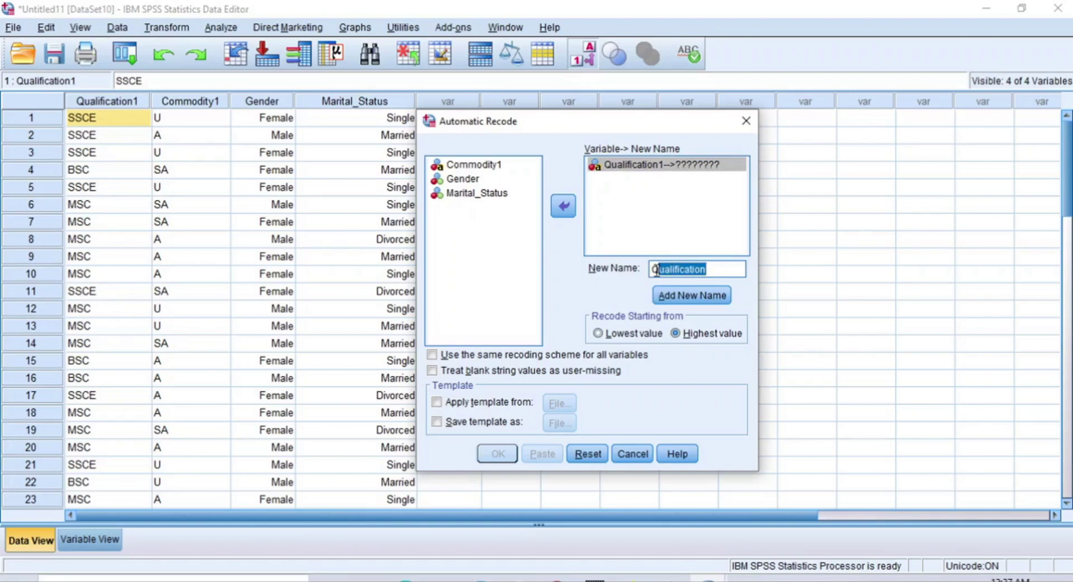
left_click(708, 297)
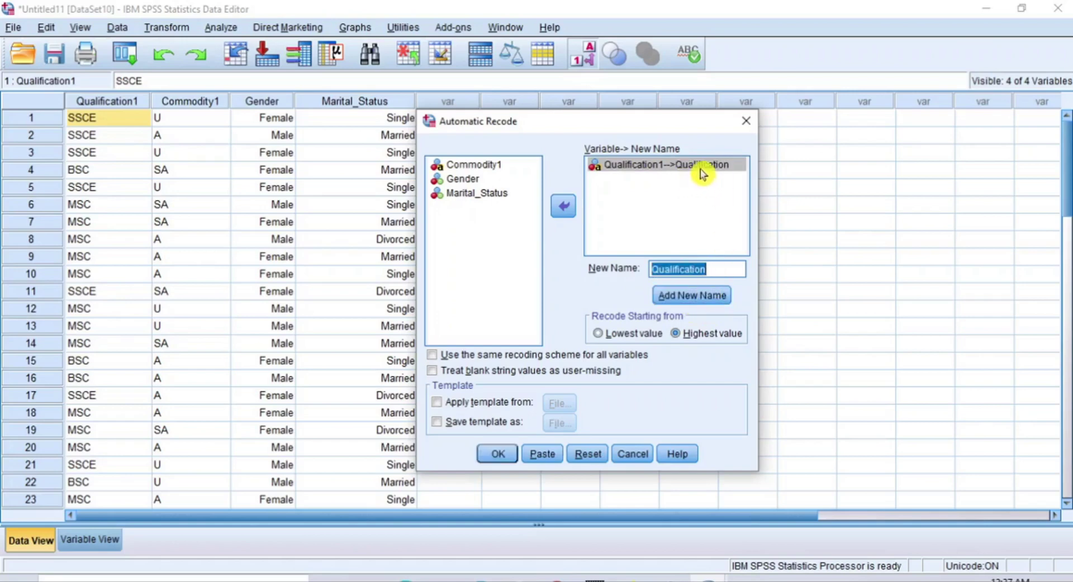
left_click(705, 335)
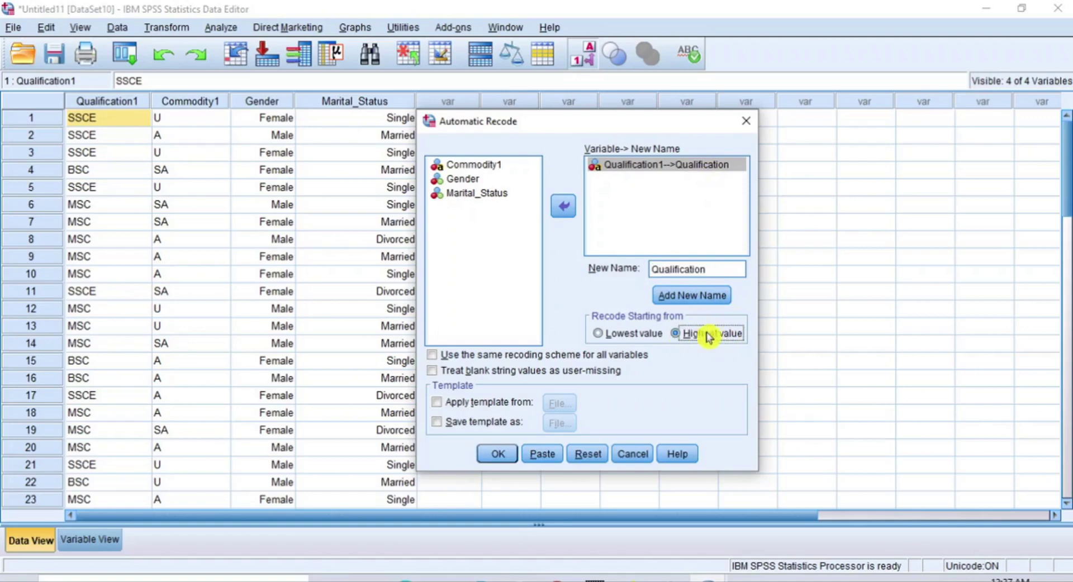
left_click(510, 453)
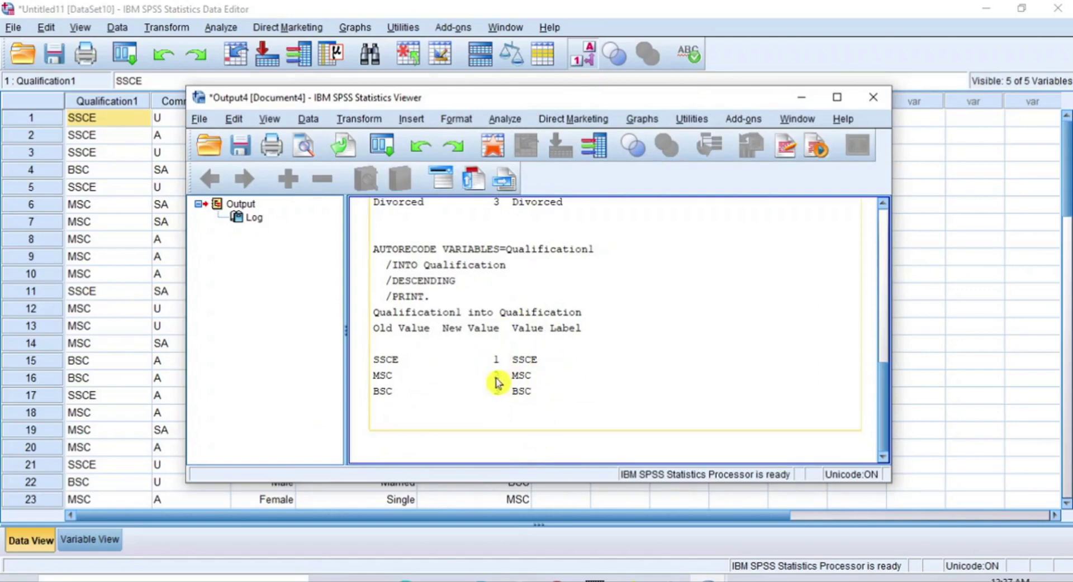
Step: Select the new Qualification column and toggle Value Labels to compare its codes with its labels
left_click(619, 7)
left_click(506, 105)
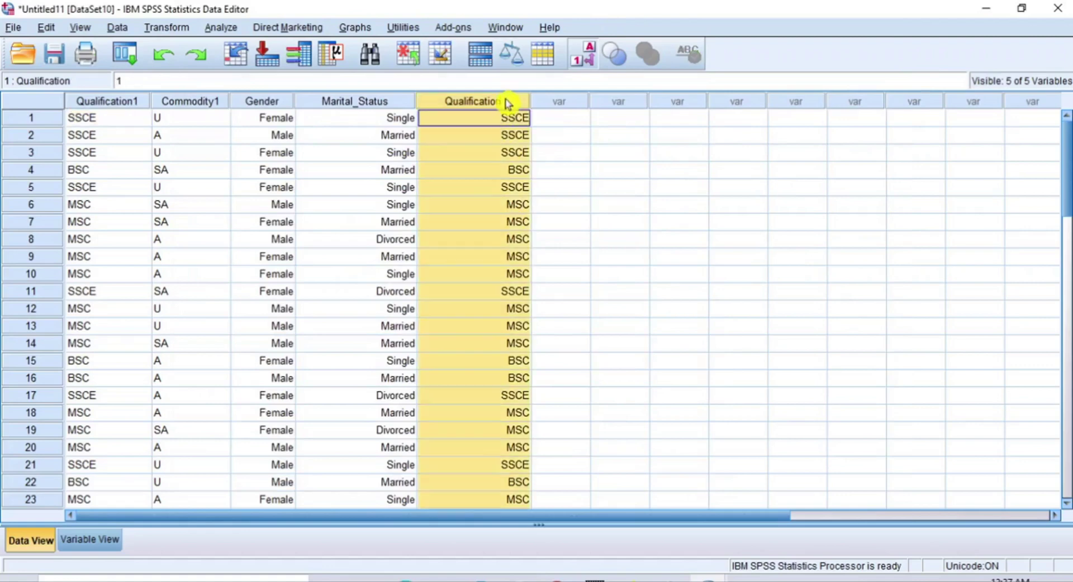
left_click(580, 54)
left_click(580, 55)
left_click(580, 54)
left_click(580, 54)
left_click(579, 54)
left_click(580, 54)
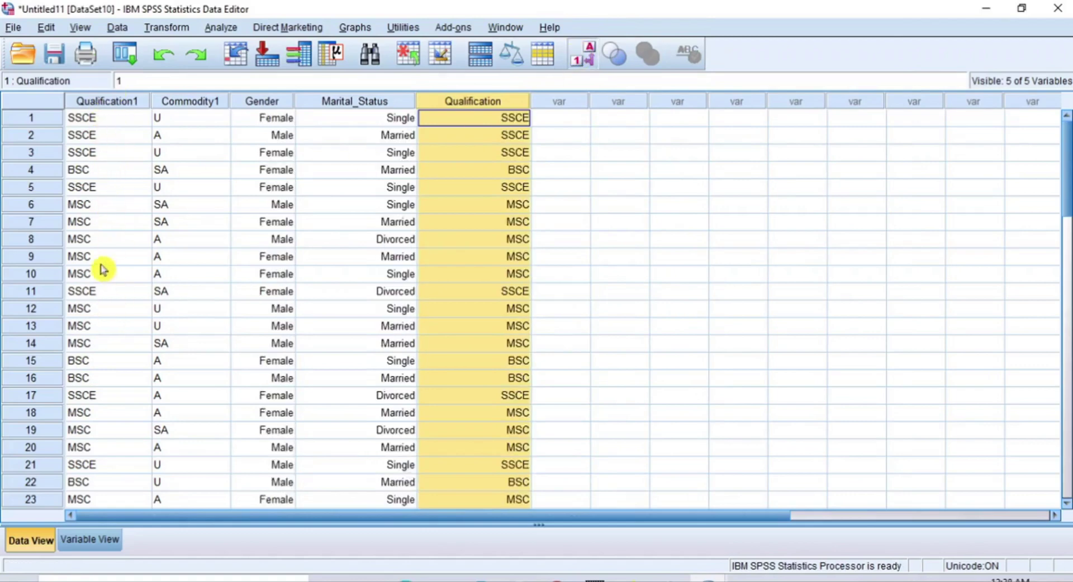
Step: Clear the original Qualification1 string column
left_click(113, 101)
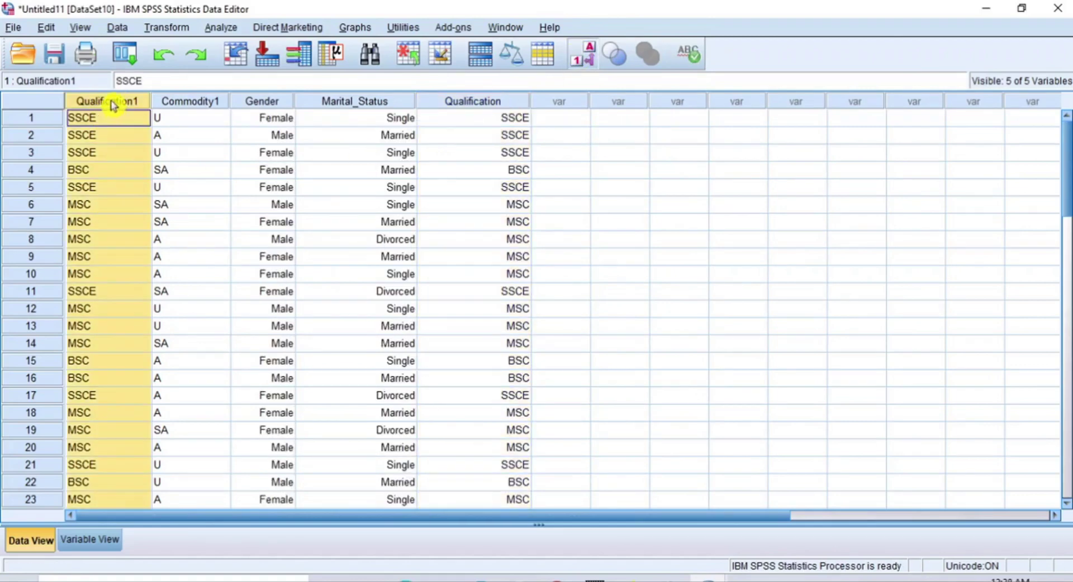
right_click(113, 104)
left_click(150, 176)
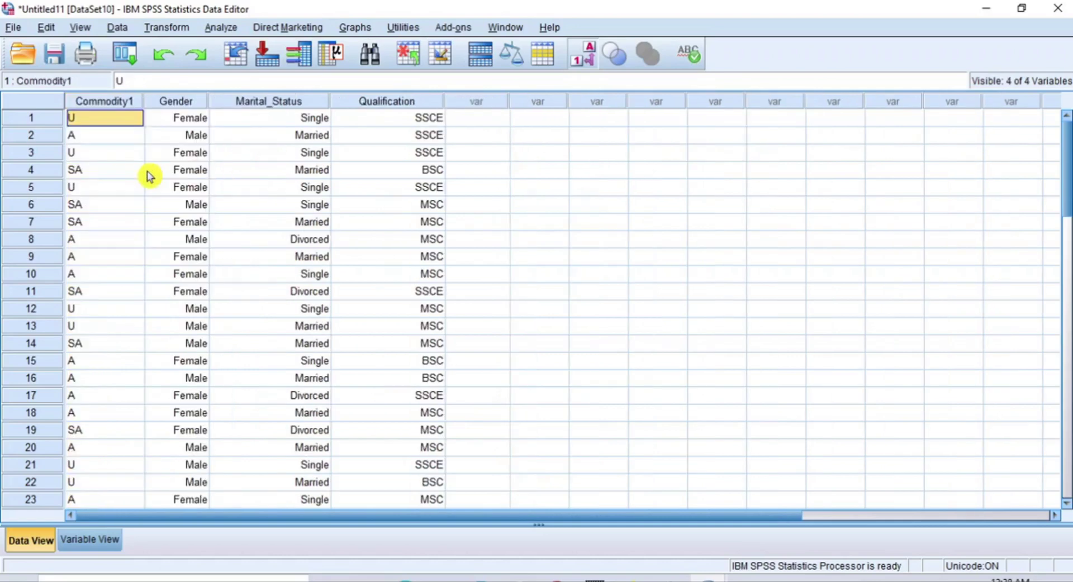
Step: Automatic Recode Commodity1 into a new variable named Commodity, keeping the highest-value coding
left_click(166, 29)
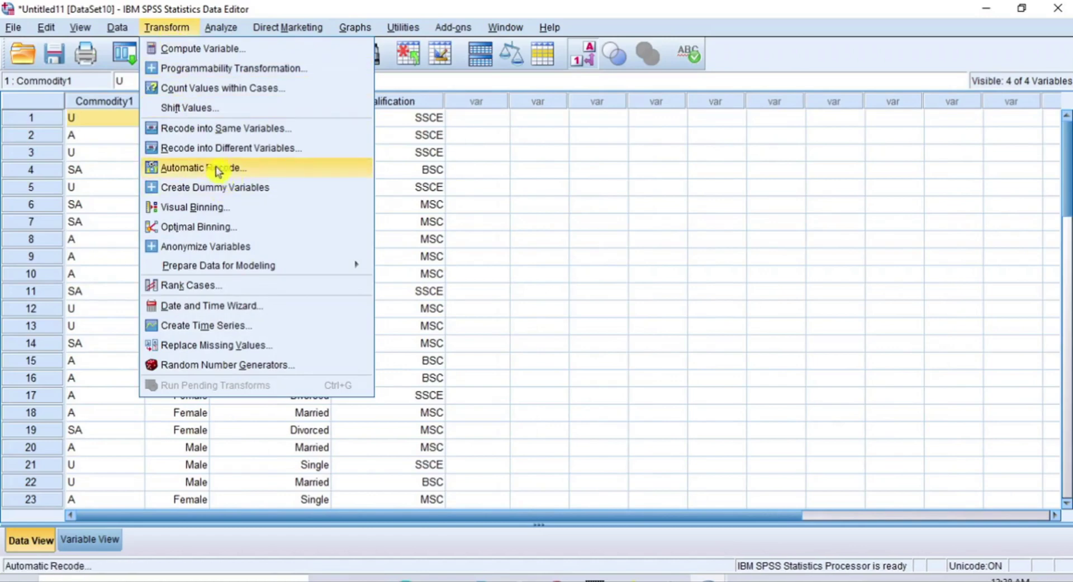
left_click(231, 172)
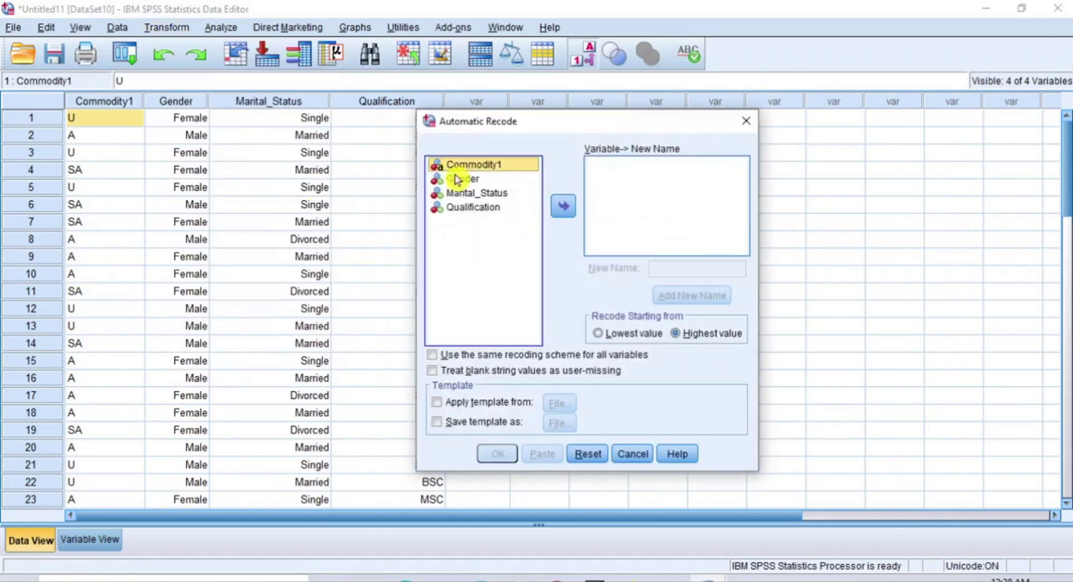
left_click(563, 206)
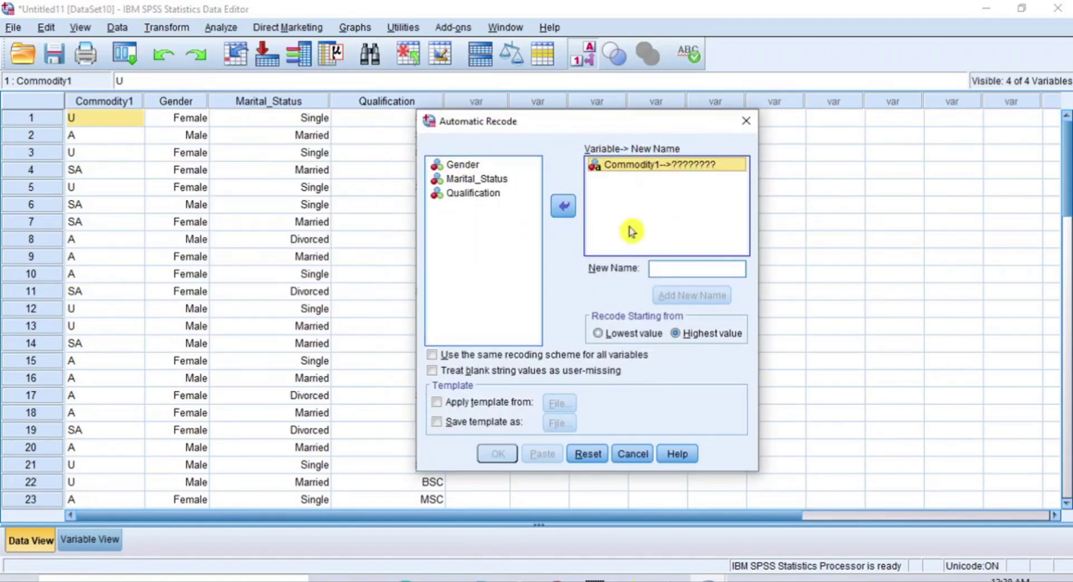
left_click(687, 269)
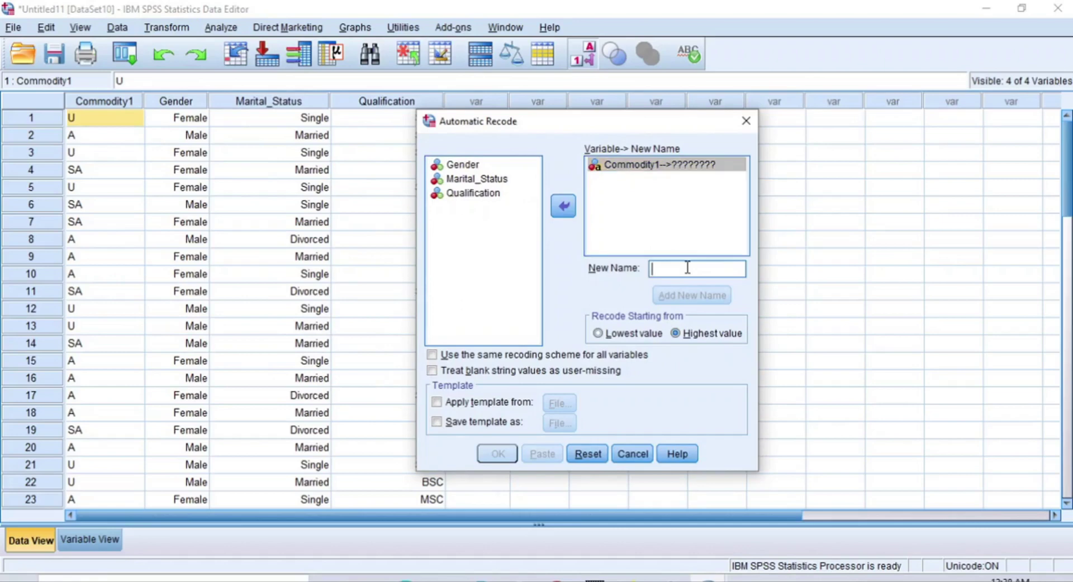
type("Commodity")
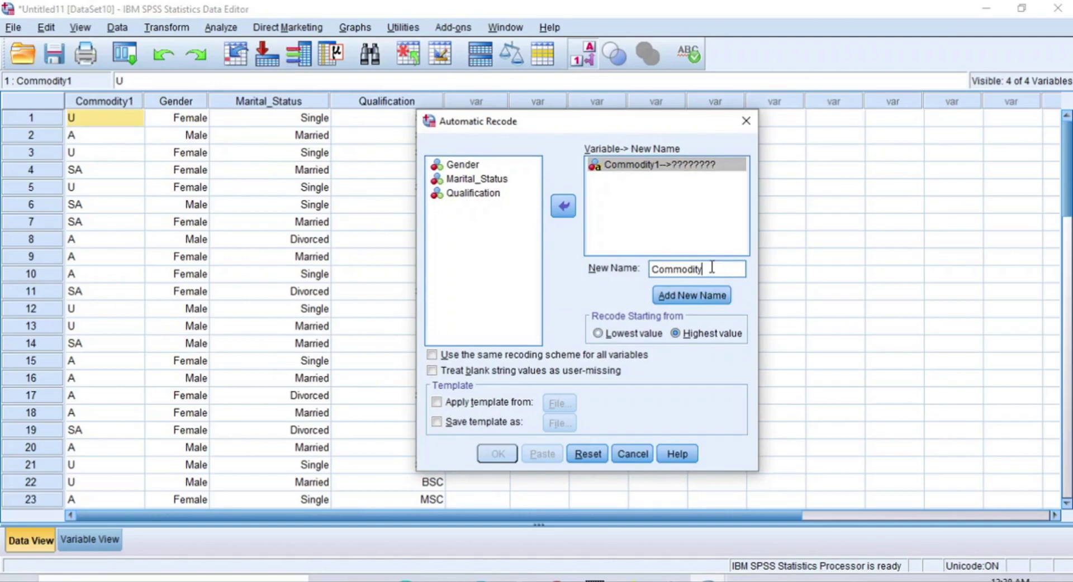
left_click(712, 301)
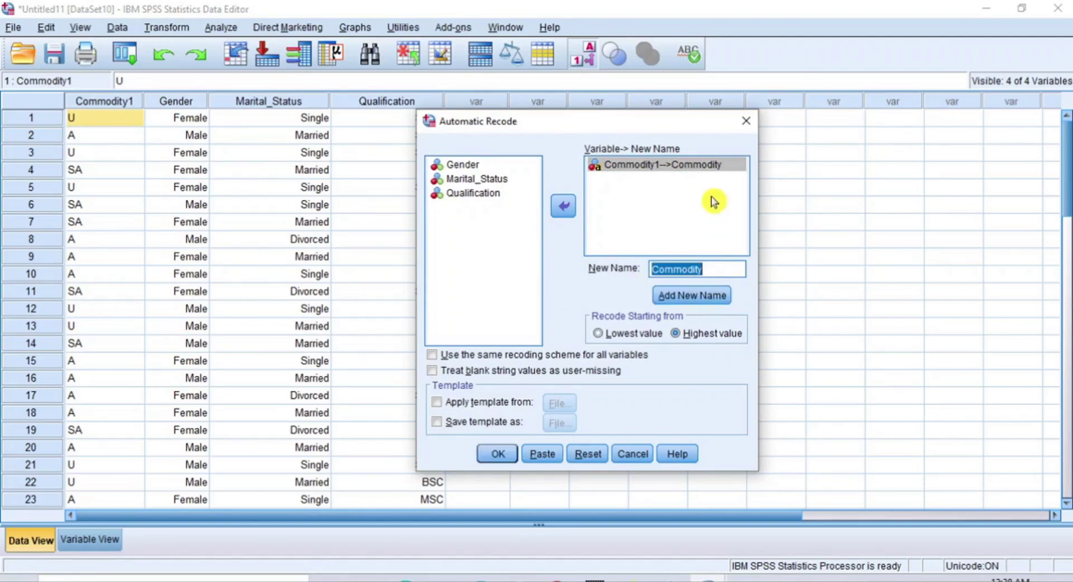
left_click(714, 269)
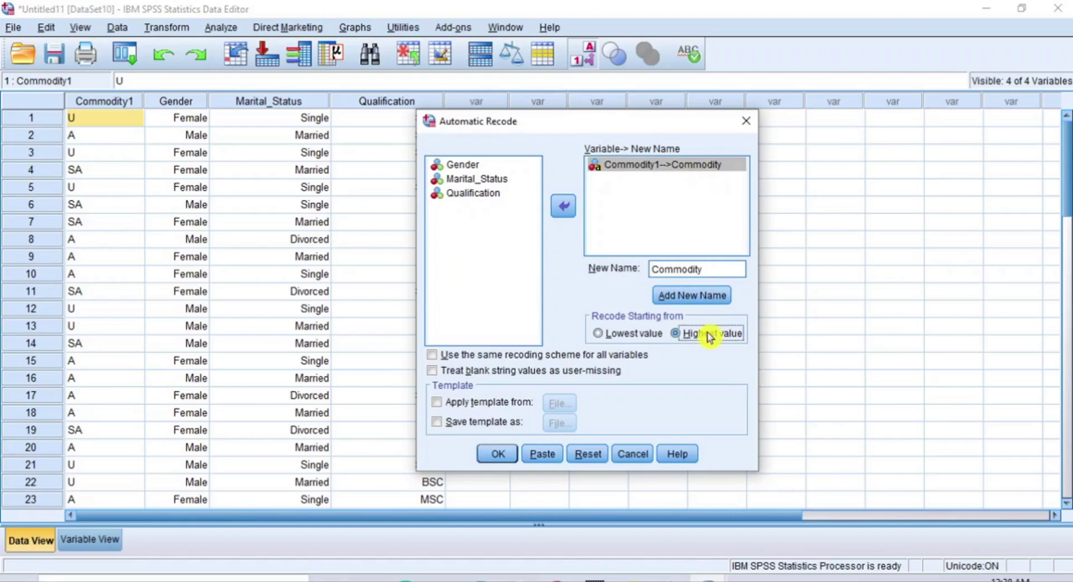
left_click(497, 454)
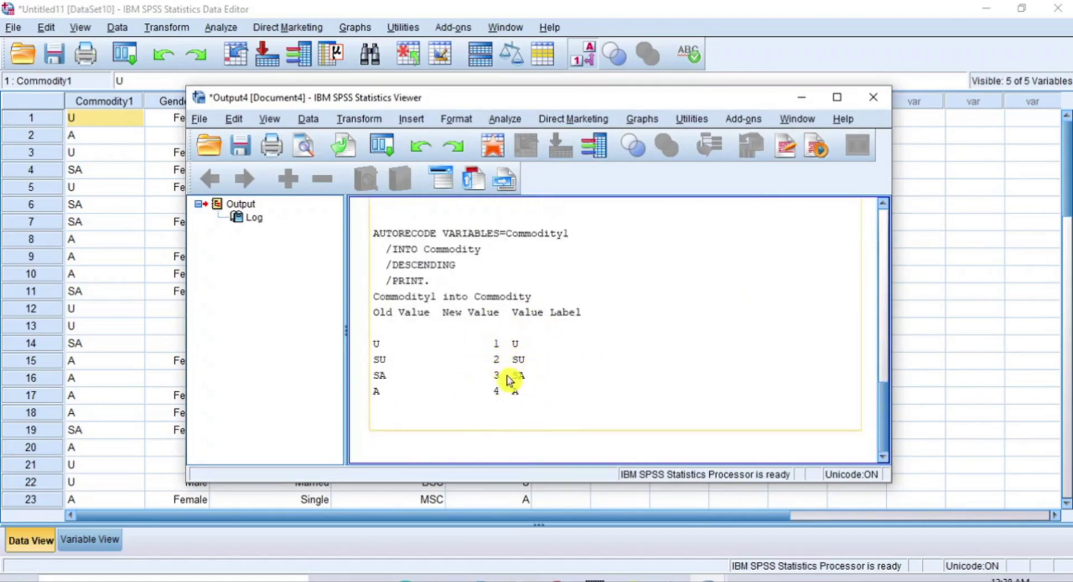
Step: Select the new Commodity column and toggle Value Labels to compare its codes with its labels
left_click(682, 5)
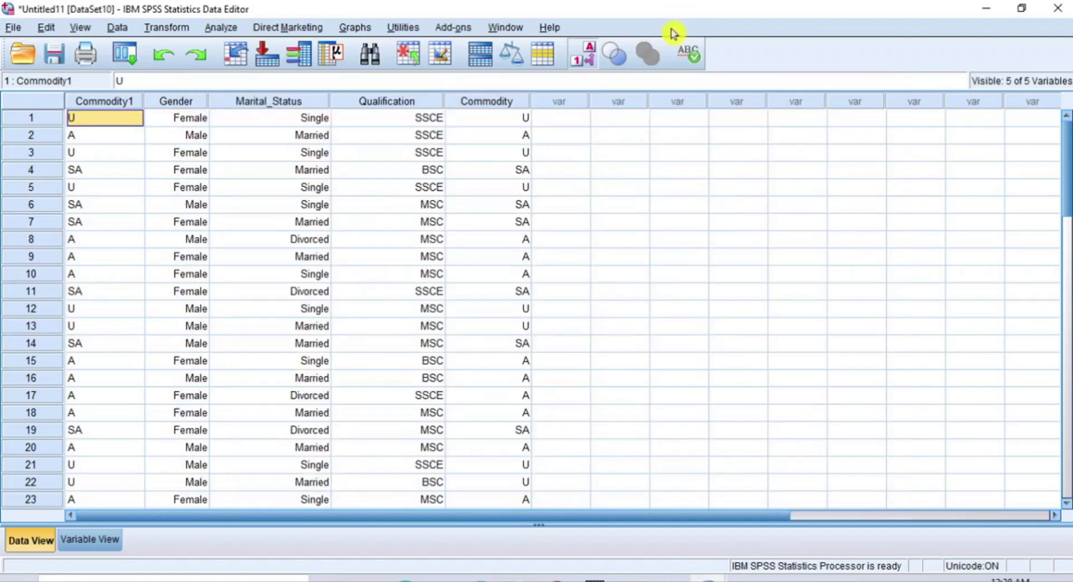
left_click(512, 104)
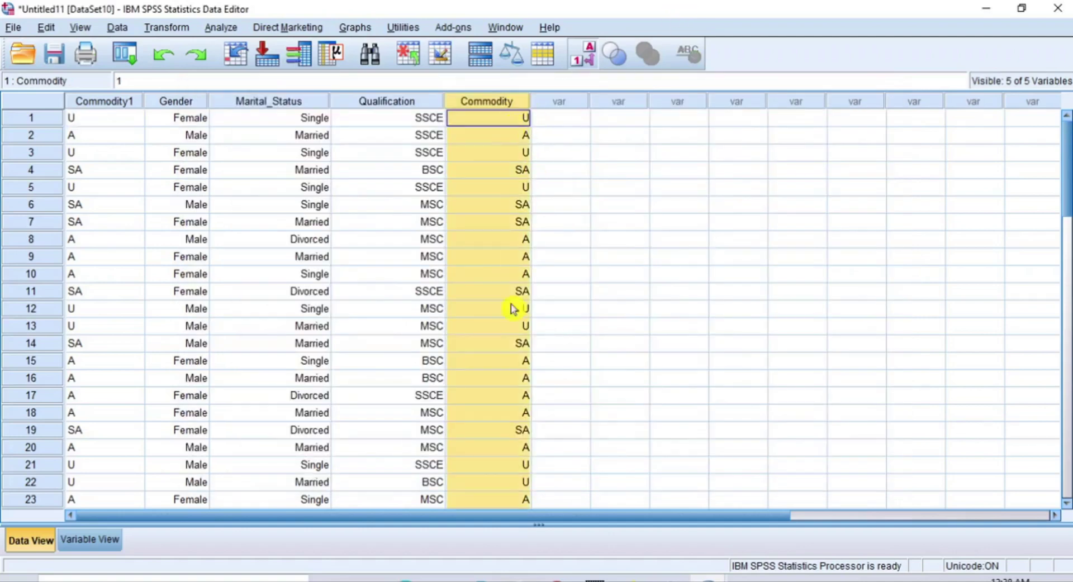
left_click(582, 61)
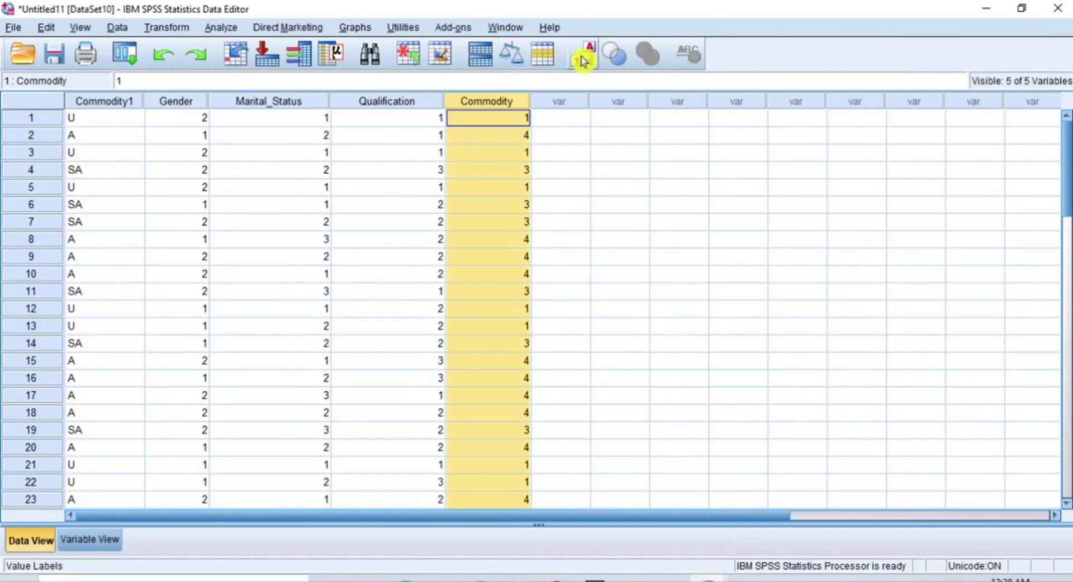
left_click(583, 60)
left_click(582, 60)
left_click(582, 60)
left_click(582, 60)
left_click(583, 61)
left_click(582, 60)
left_click(582, 60)
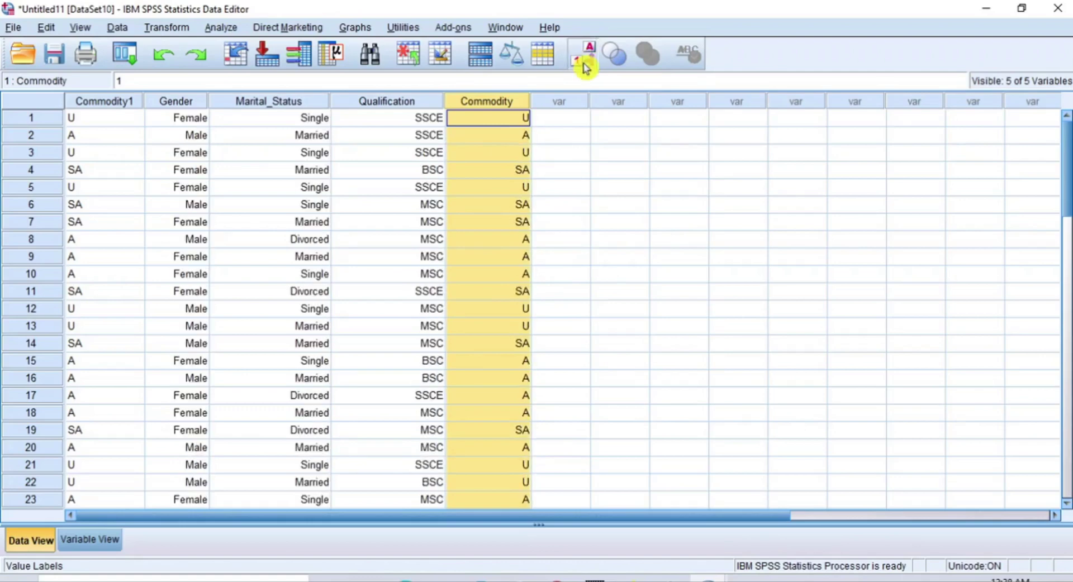
Step: Clear the original Commodity1 column, leaving Gender, Marital_Status, Qualification and Commodity
left_click(92, 102)
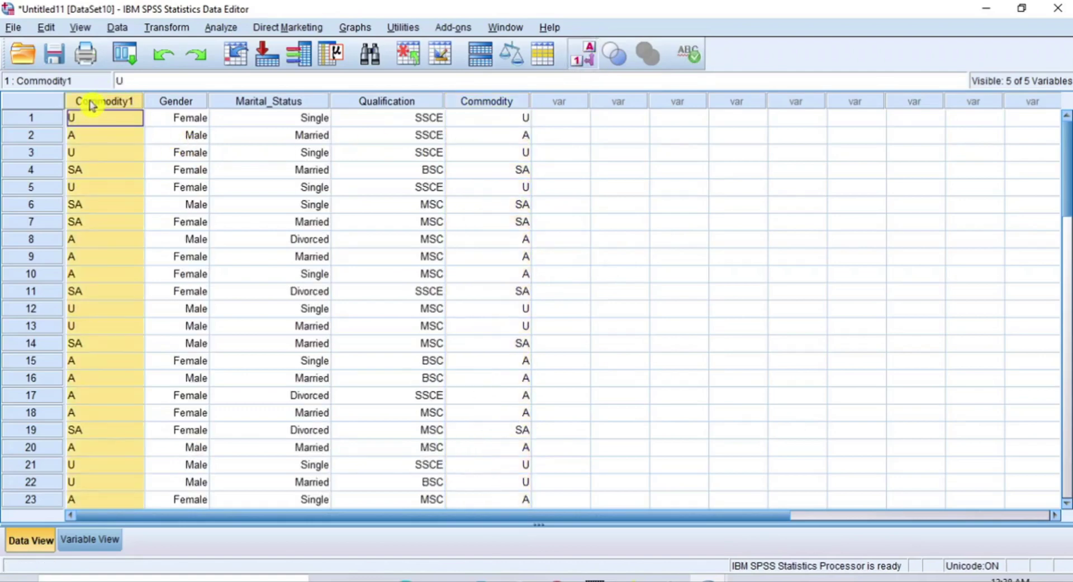
right_click(92, 104)
left_click(125, 171)
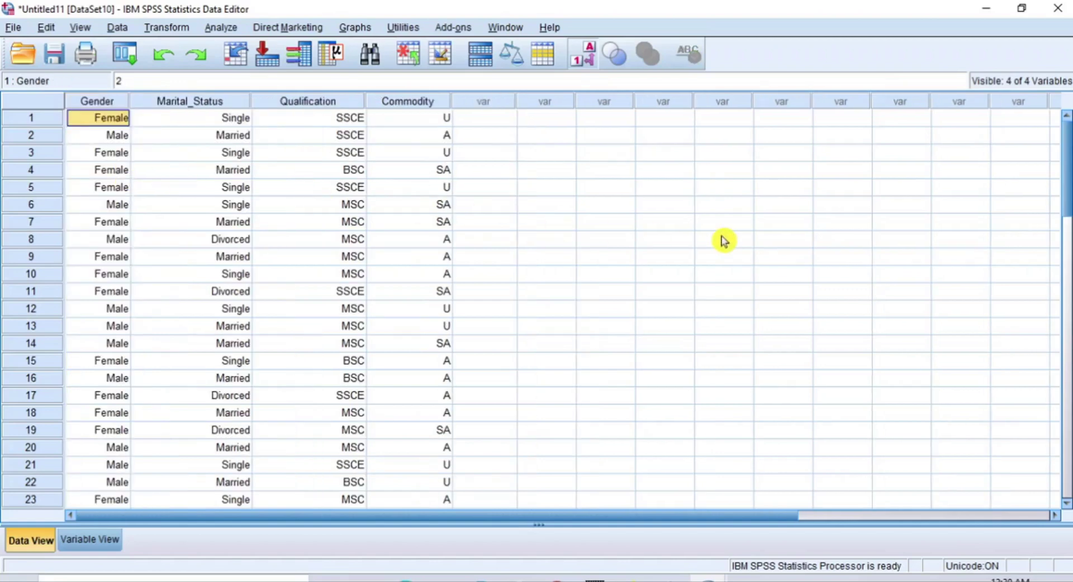
Step: Toggle between numeric codes and value labels to review the four remaining variables, ending on labels
left_click(584, 56)
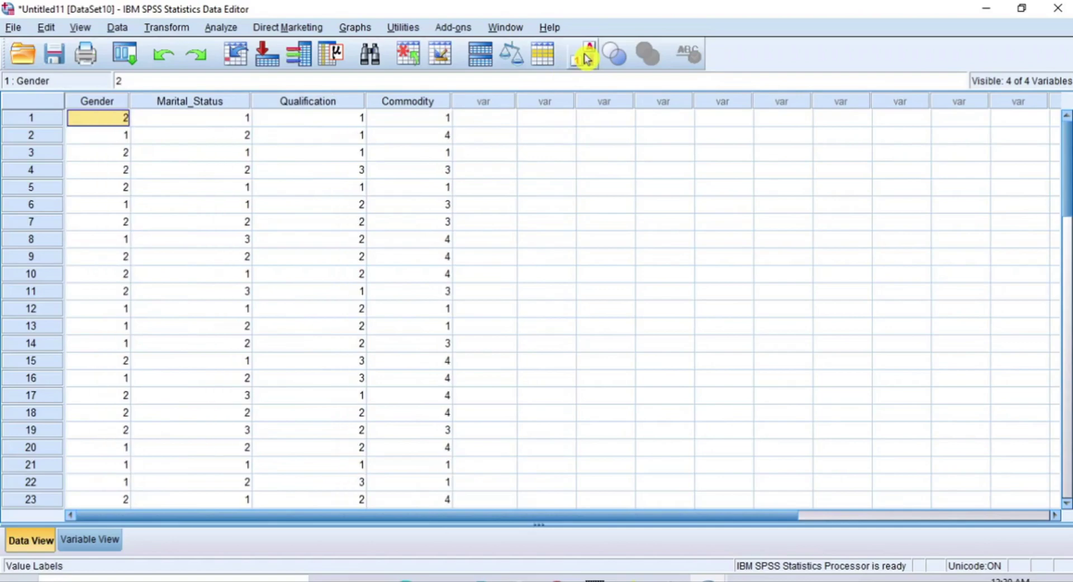
left_click(584, 56)
left_click(584, 56)
left_click(584, 56)
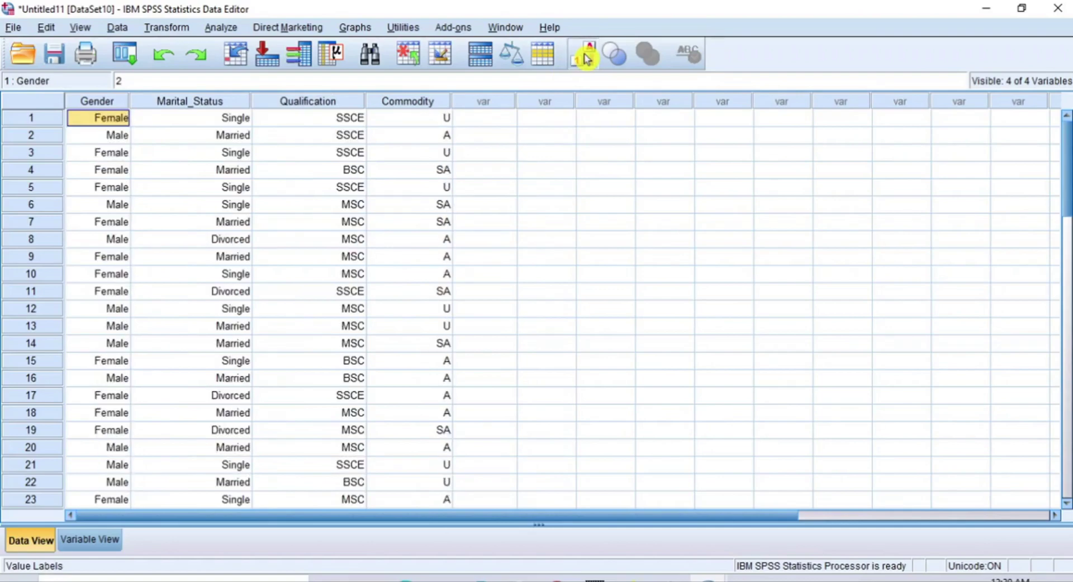
left_click(584, 56)
left_click(584, 56)
left_click(587, 58)
left_click(586, 58)
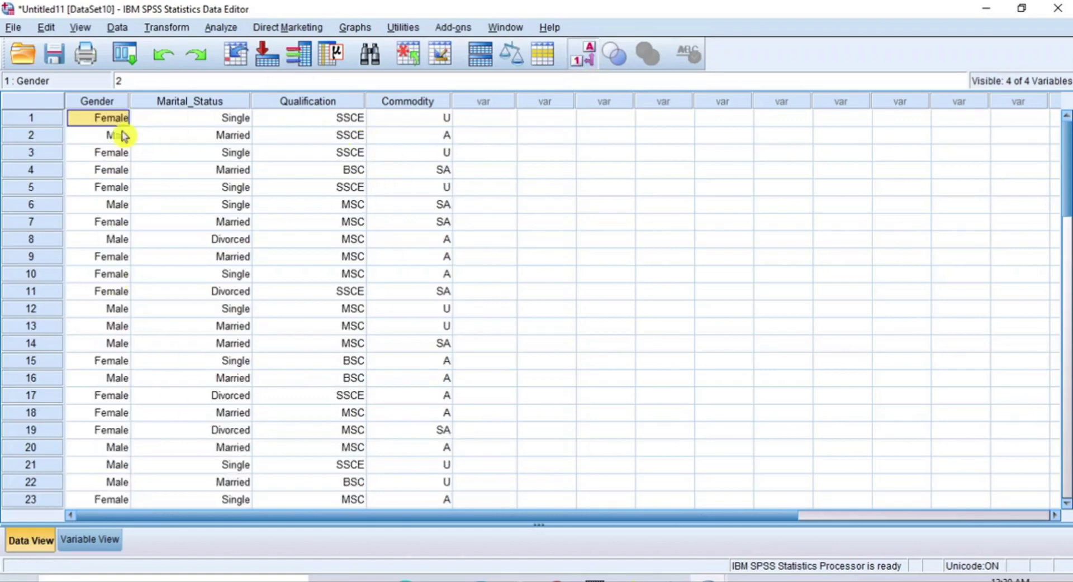
Step: Switch to Variable View and highlight the Numeric type entries of the variables
left_click(80, 544)
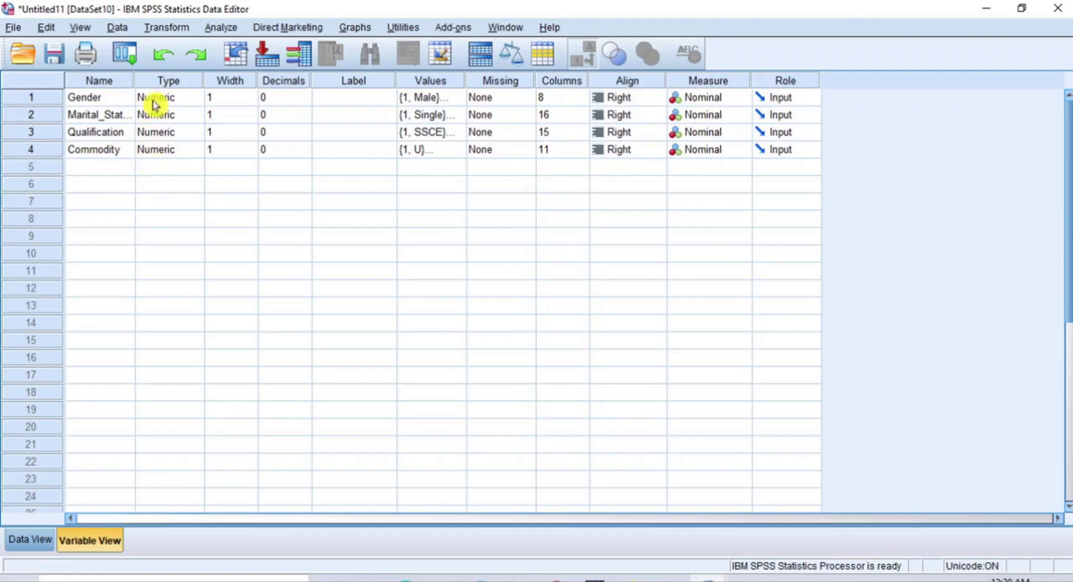
left_click_drag(153, 98, 151, 149)
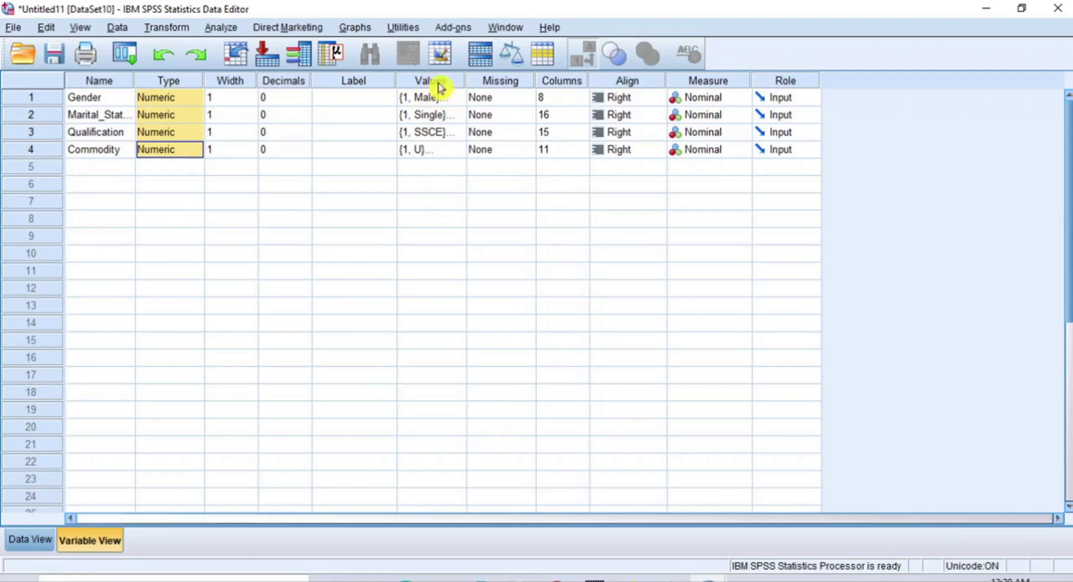
Step: Review Gender's value labels, 1 = Male and 2 = Female, then close the dialog
double_click(457, 104)
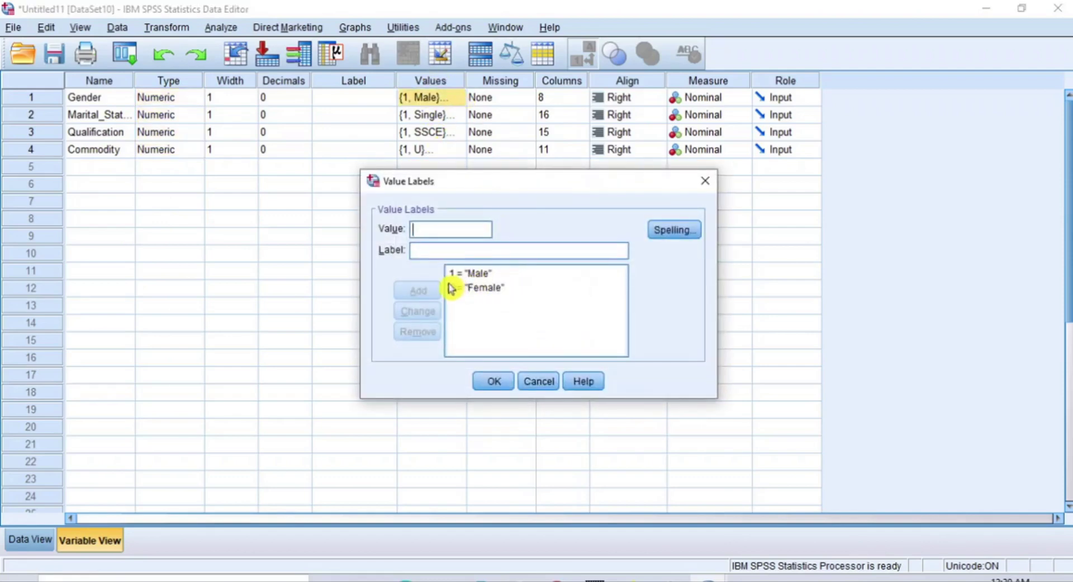
left_click(468, 275)
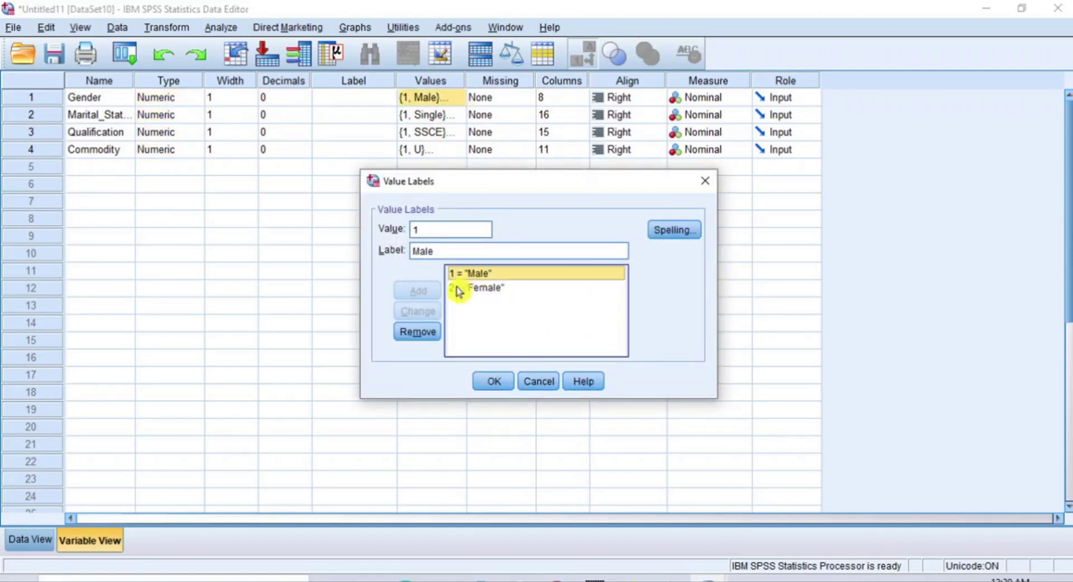
left_click(472, 289)
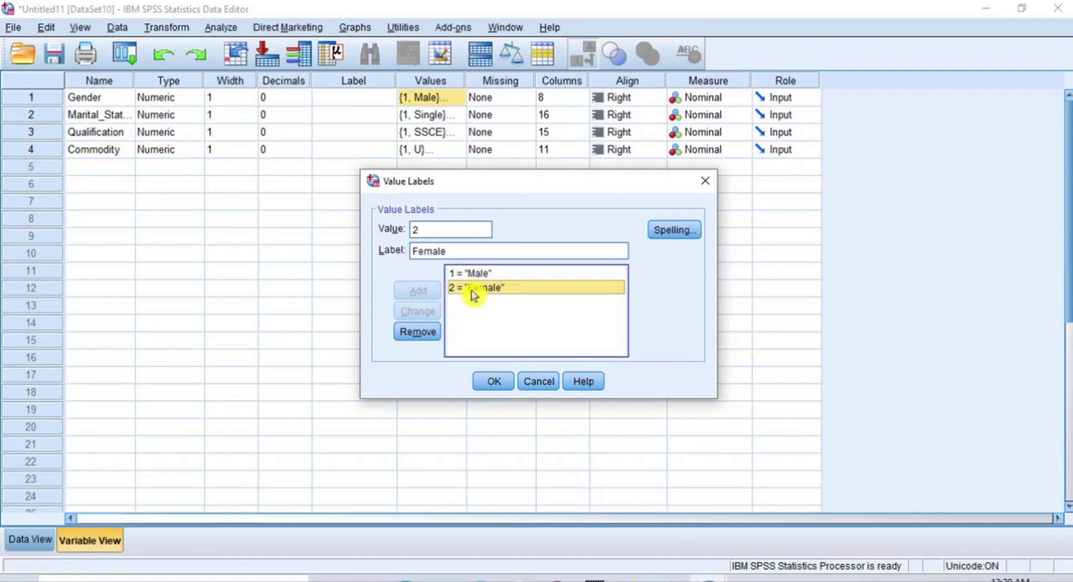
left_click(493, 382)
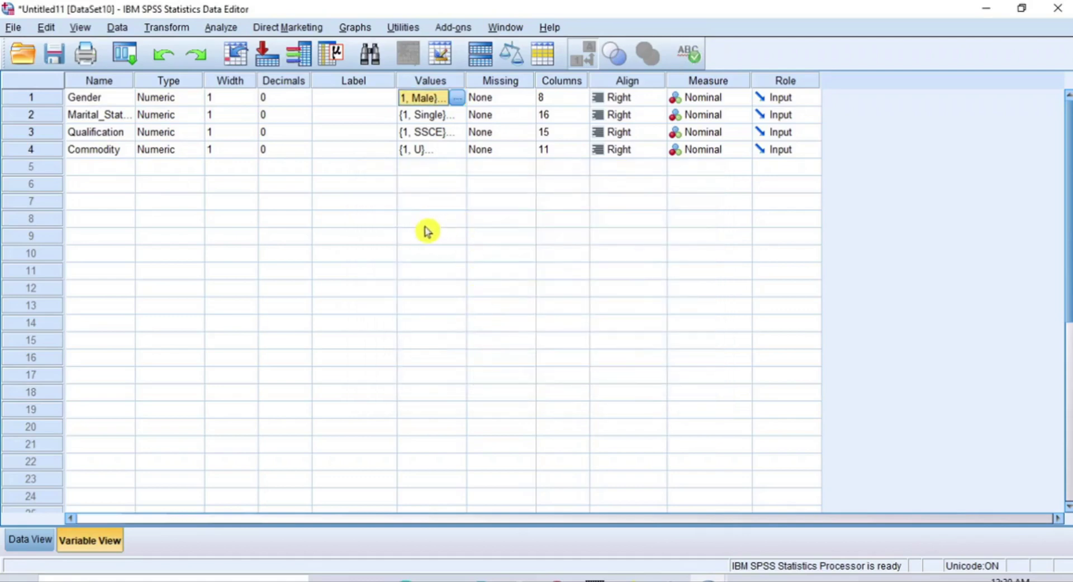
Step: Review Marital_Status's value labels: 1 = Single, 2 = Married, 3 = Divorced
double_click(458, 117)
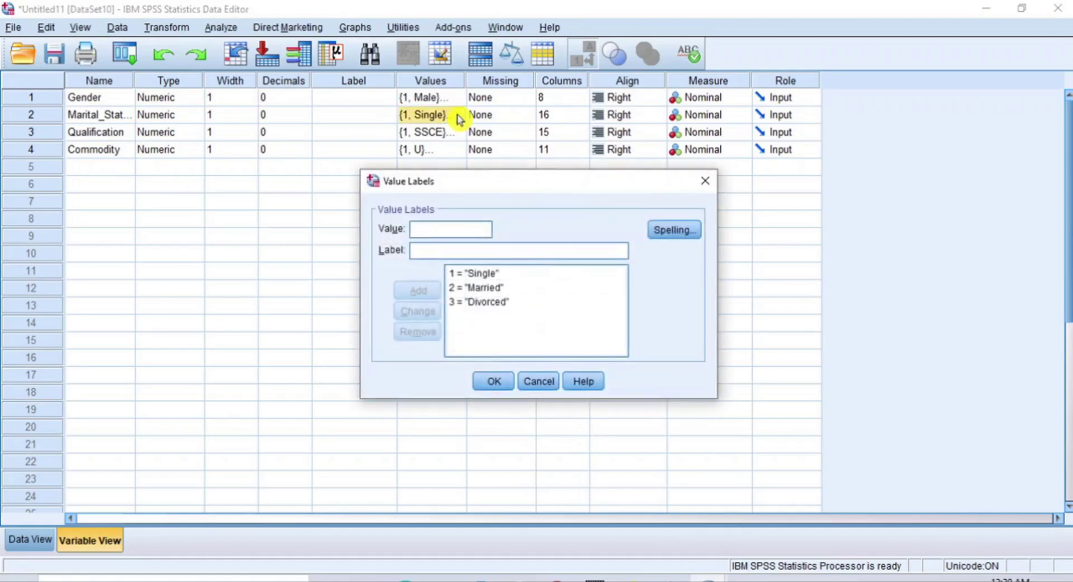
left_click(473, 279)
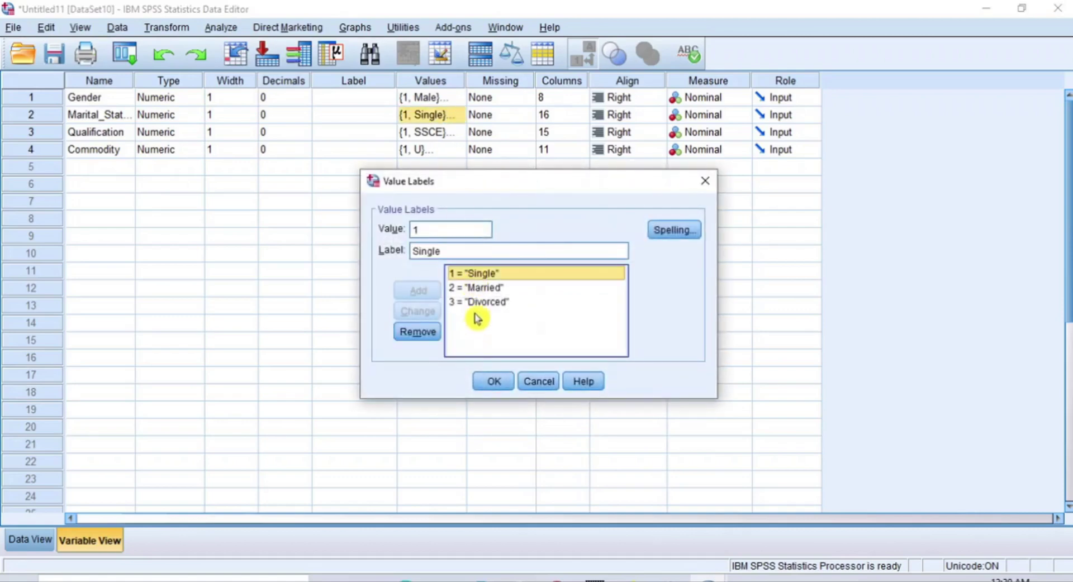
left_click(472, 288)
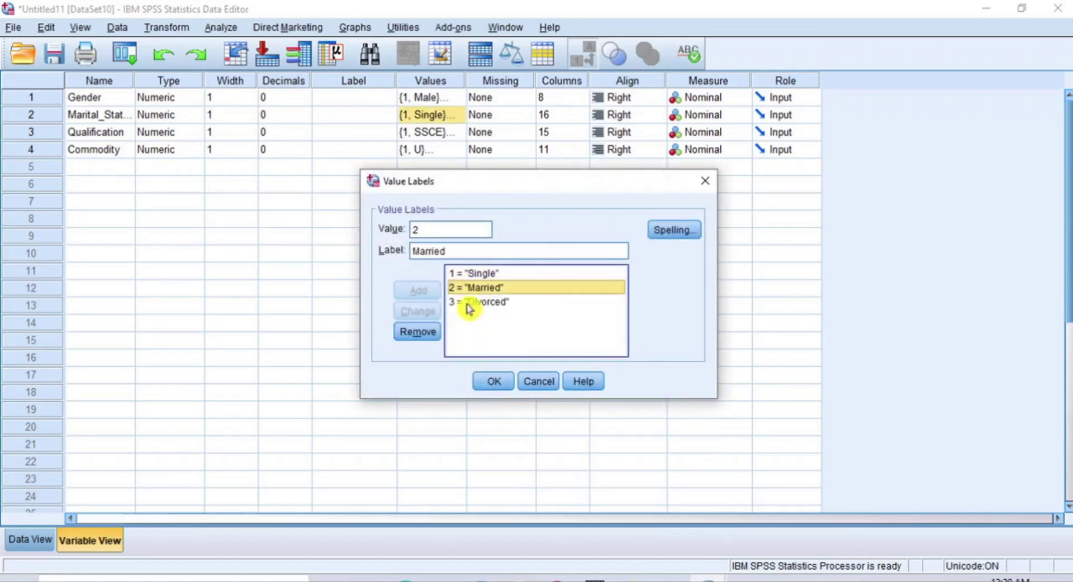
left_click(469, 302)
left_click(490, 384)
Step: Review Qualification's value labels: 1 = SSCE, 2 = MSC, 3 = BSC
left_click(457, 133)
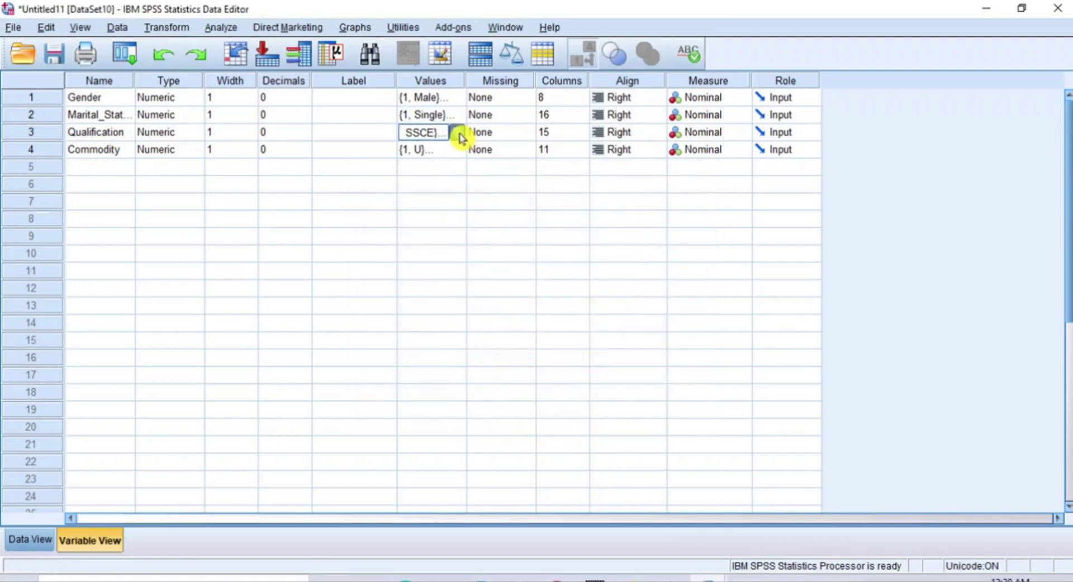
left_click(460, 134)
left_click(464, 274)
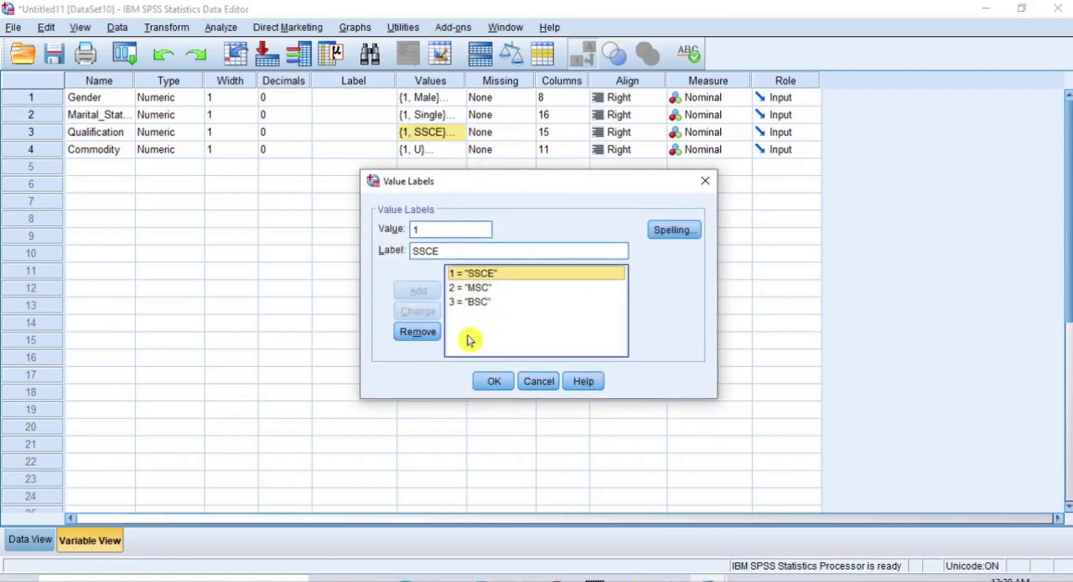
left_click(470, 288)
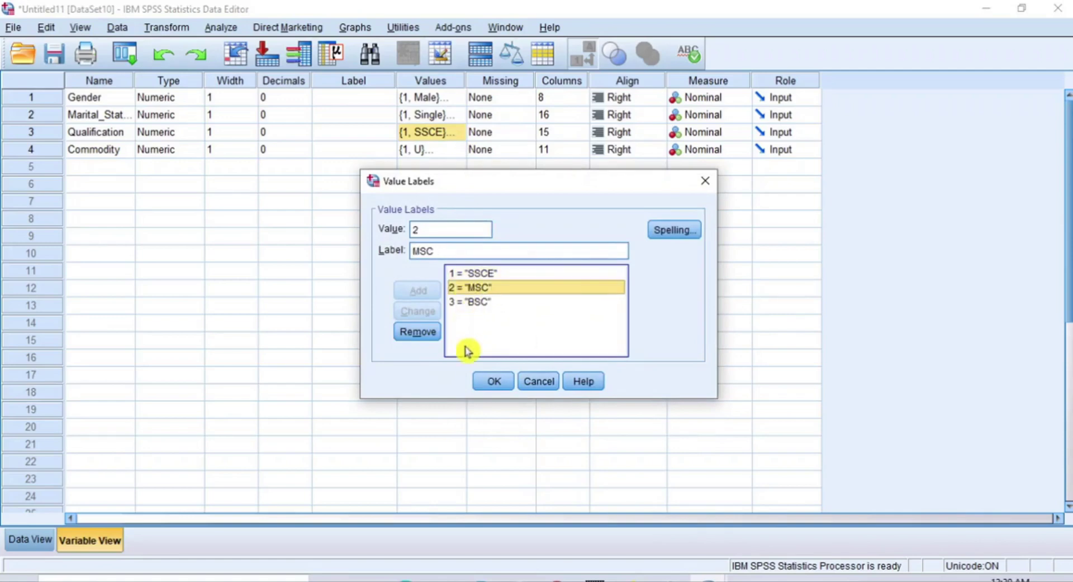
left_click(464, 302)
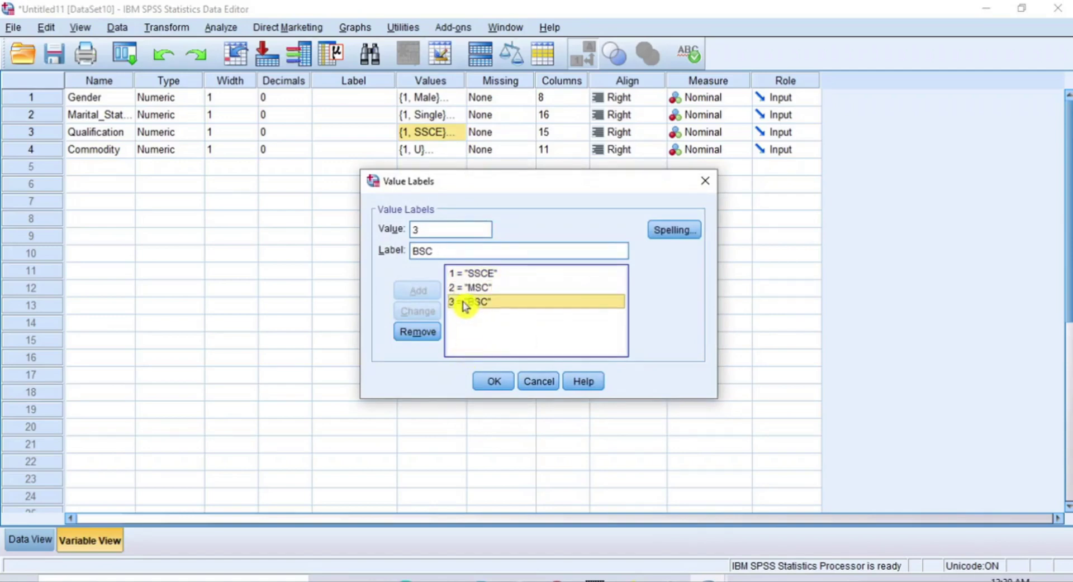
left_click(488, 384)
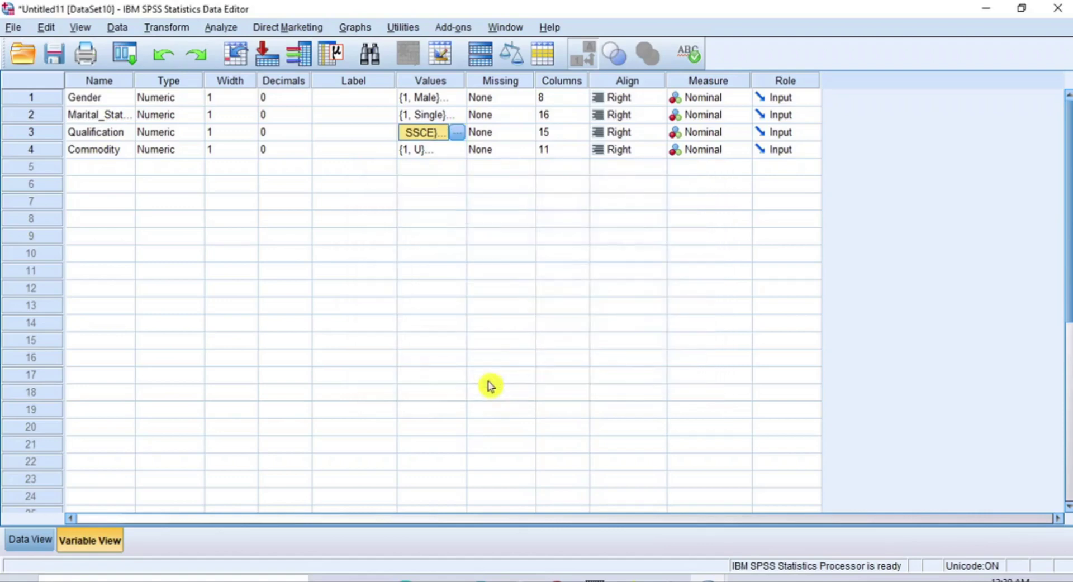
Step: Check Commodity's value labels 1 = U, 2 = SU, 3 = SA, 4 = A, then close the dialog
double_click(455, 157)
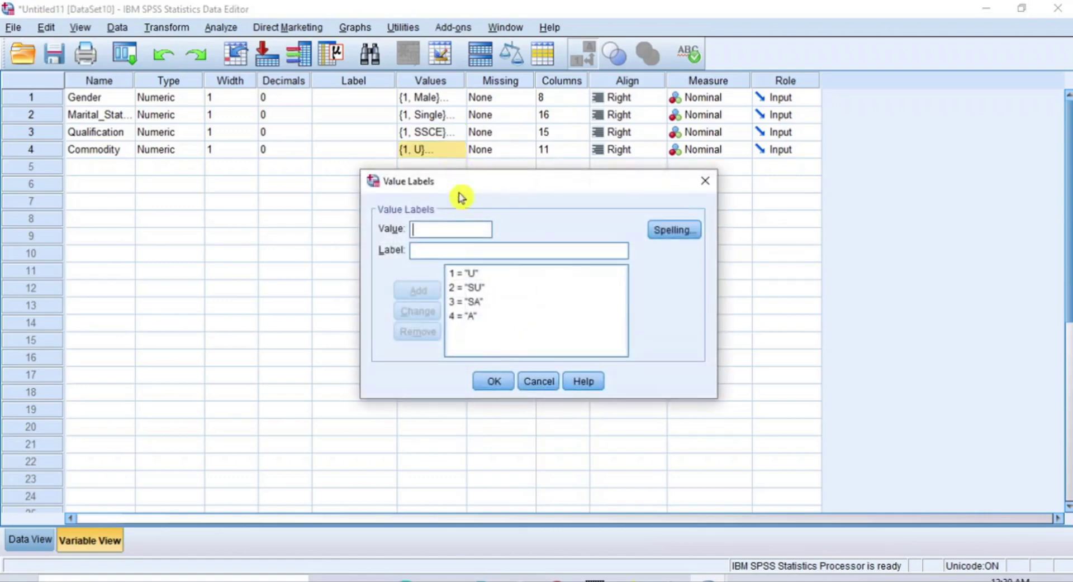
left_click(471, 273)
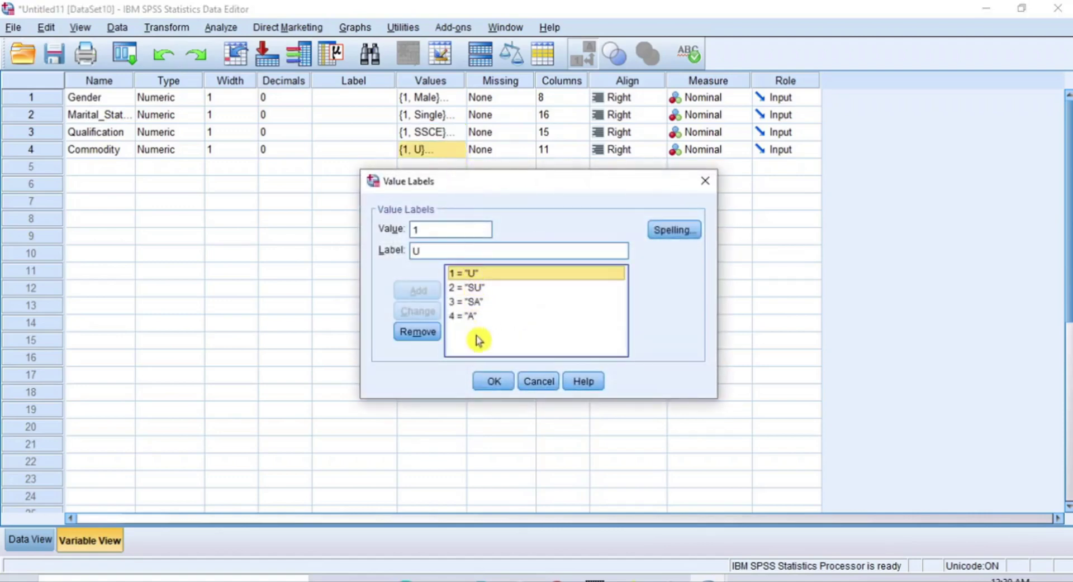
left_click(467, 290)
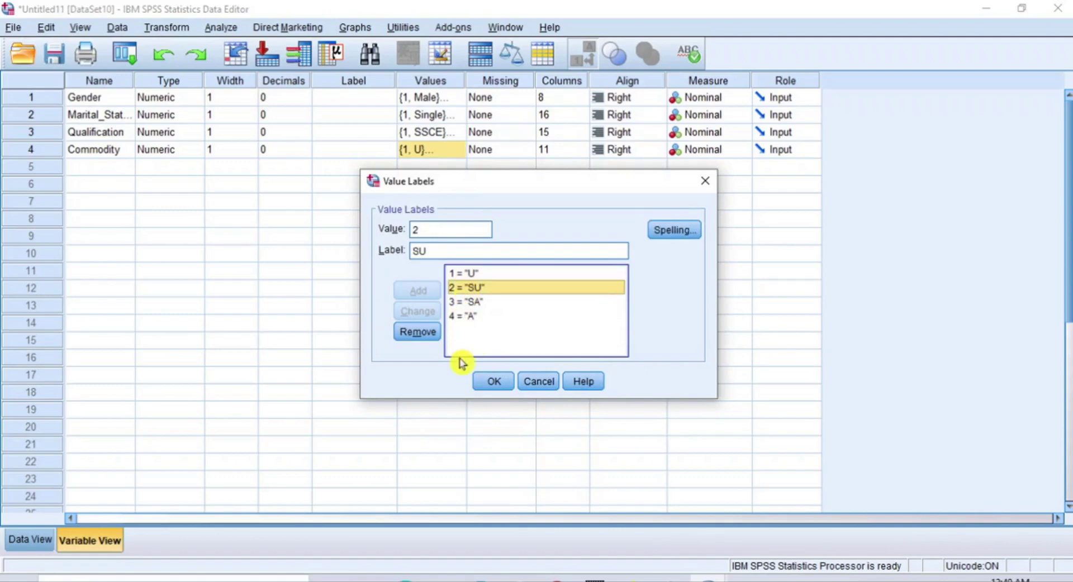
left_click(467, 302)
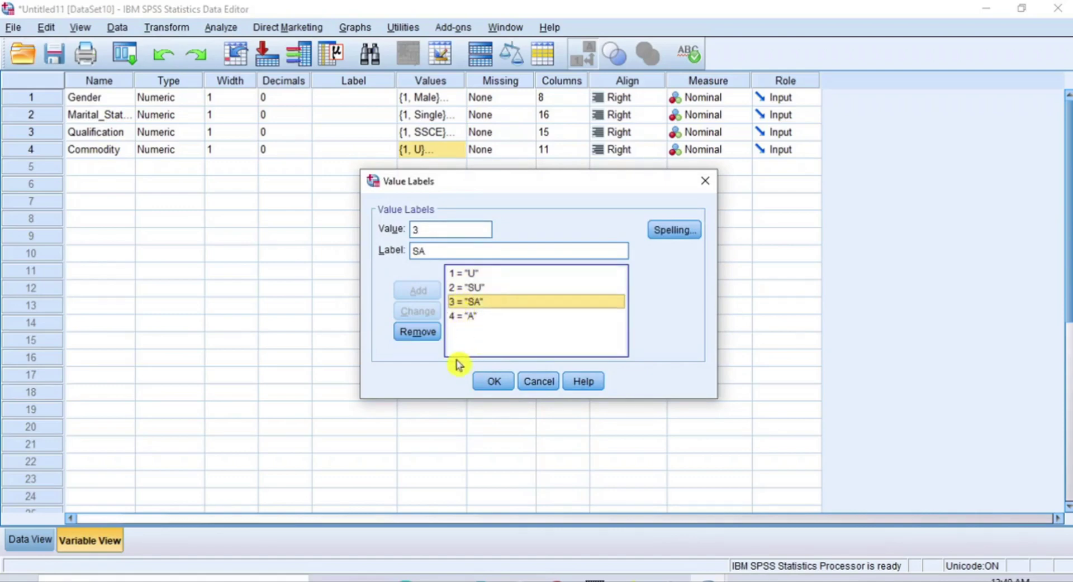
left_click(464, 315)
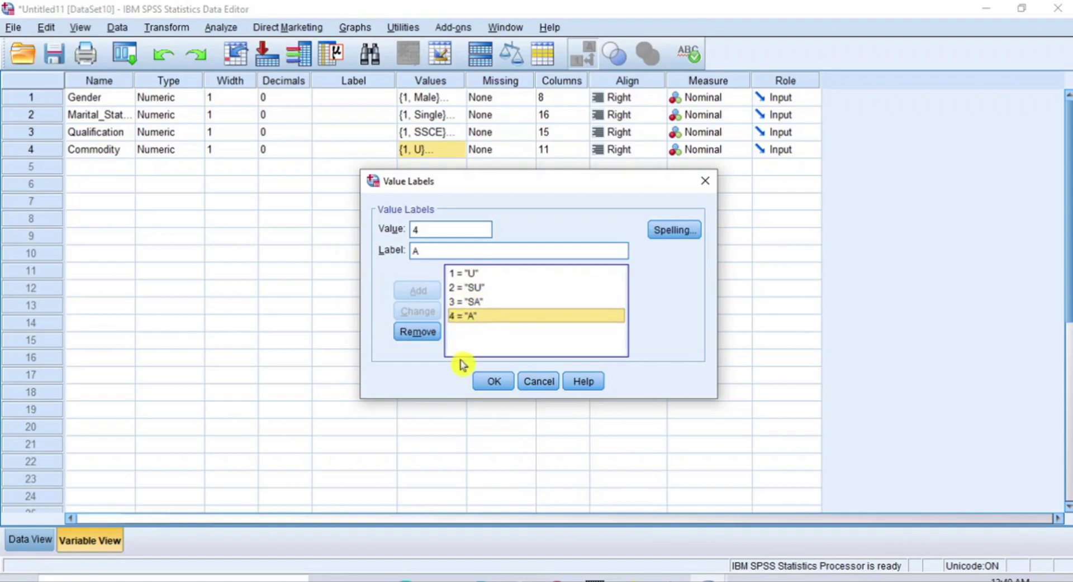
left_click(493, 382)
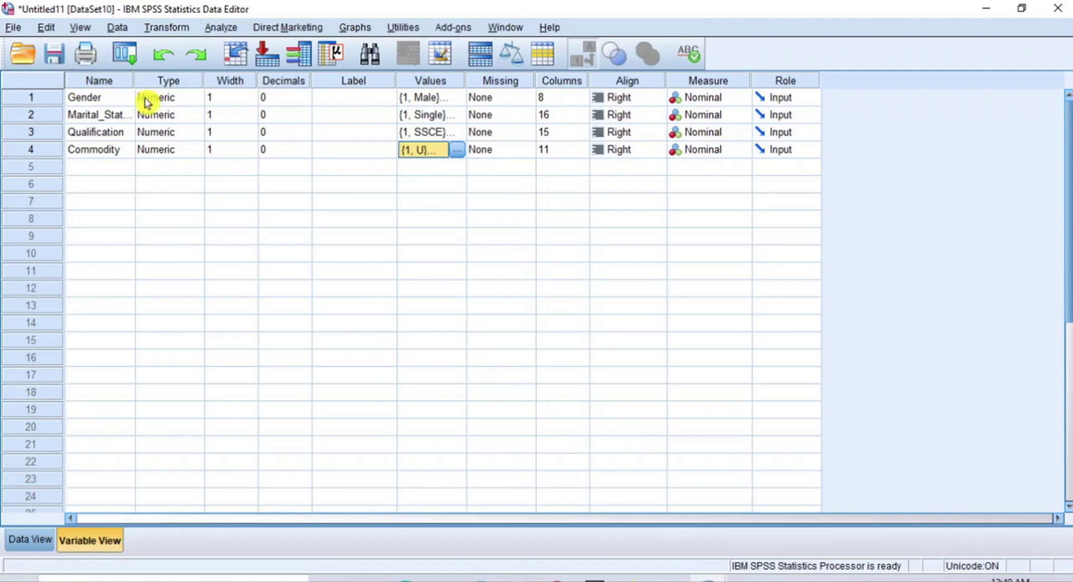
left_click_drag(143, 96, 148, 148)
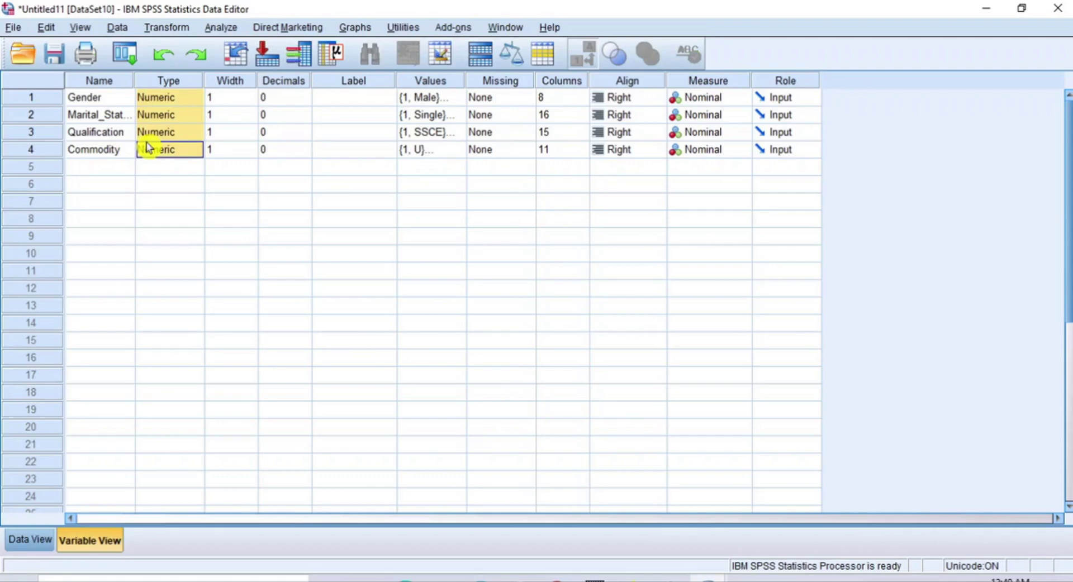
left_click(29, 542)
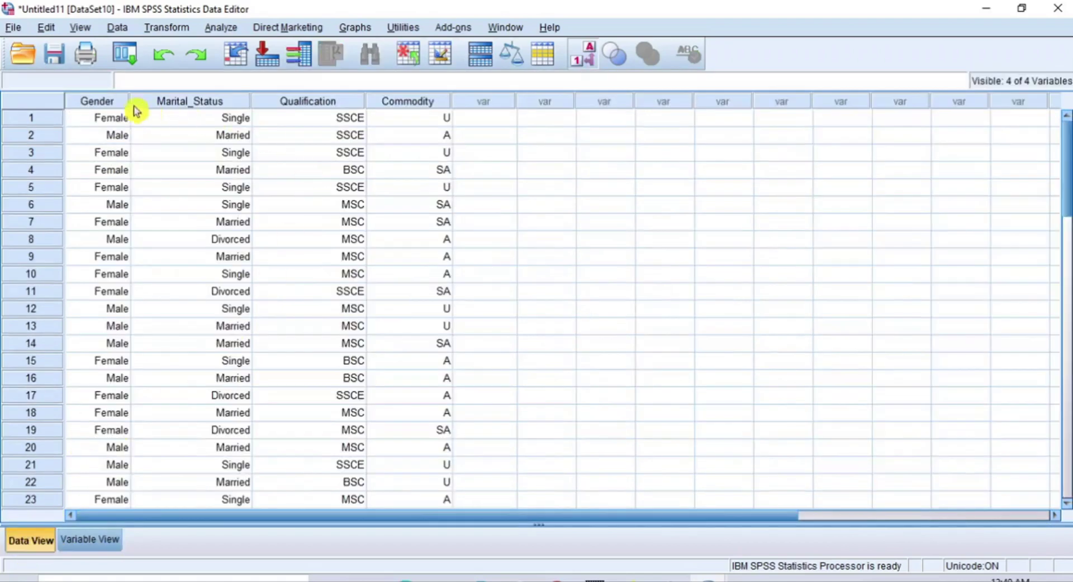
left_click_drag(123, 106, 420, 105)
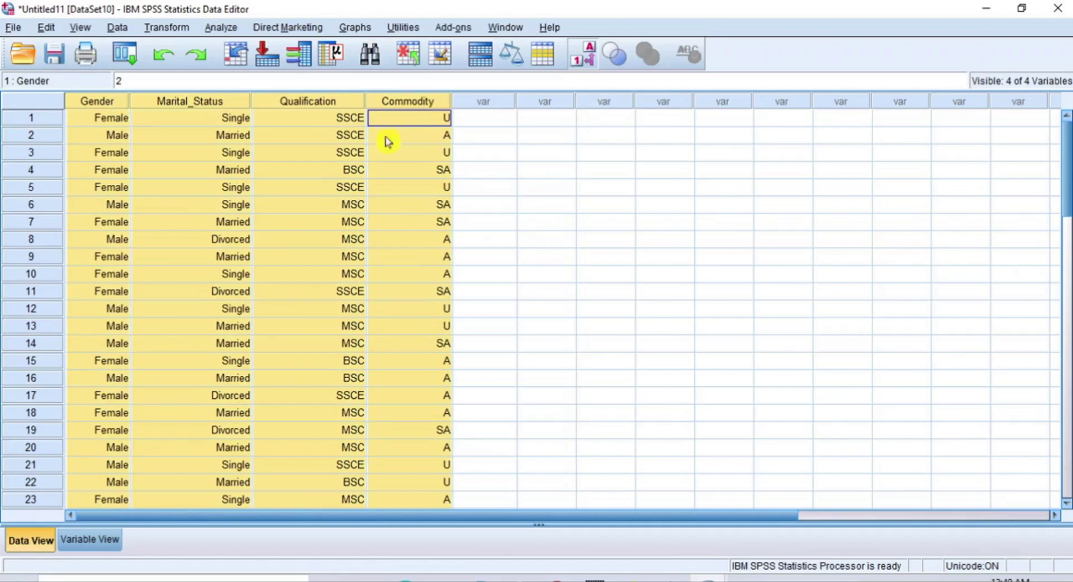
left_click(100, 541)
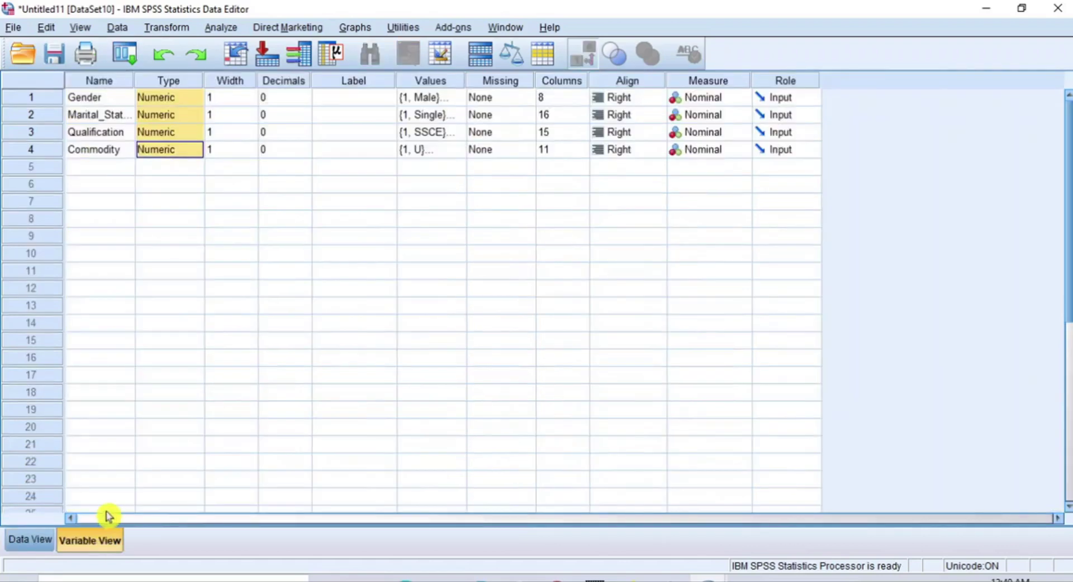